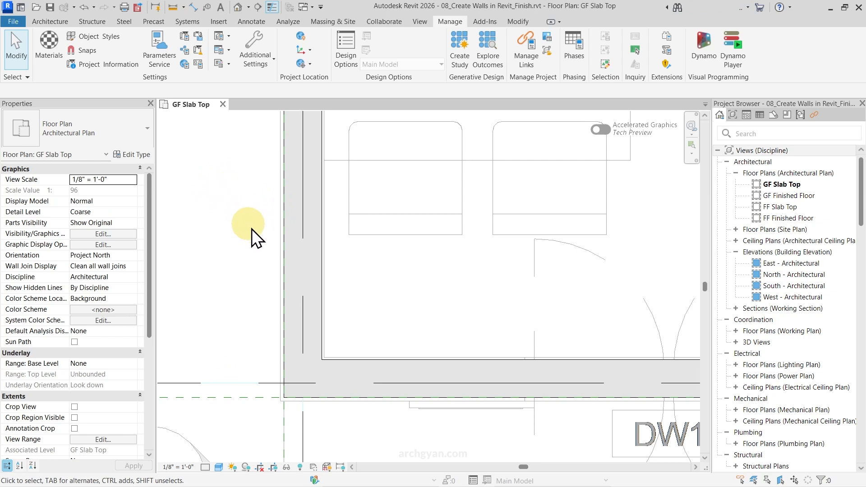
Insert a layer outside the core boundary on the exterior side of the vertical wall's type structure, with function Finish 1.
{"action": "left_click", "coordinate": [293, 227]}
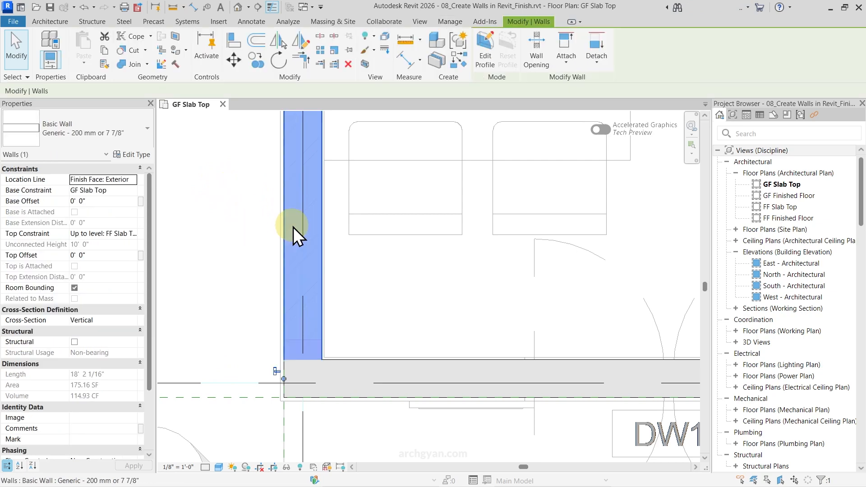
{"action": "left_click", "coordinate": [129, 158]}
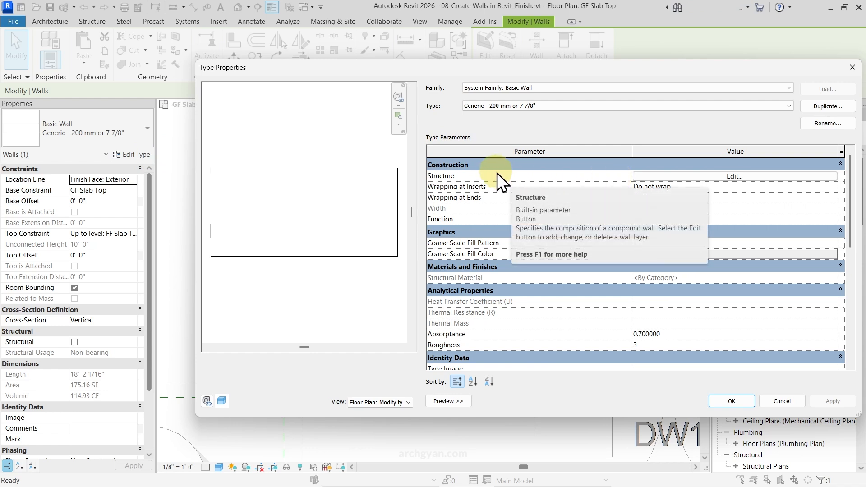
{"action": "left_click", "coordinate": [653, 177]}
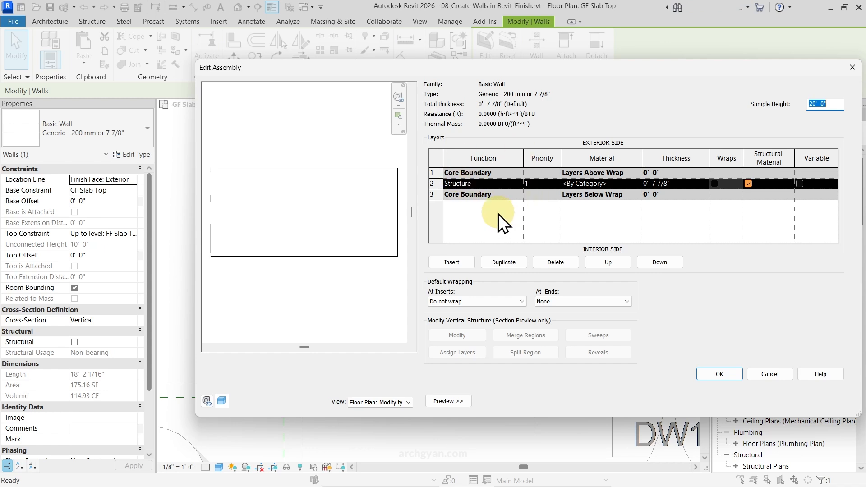
{"action": "left_click", "coordinate": [452, 263]}
{"action": "left_click", "coordinate": [609, 263]}
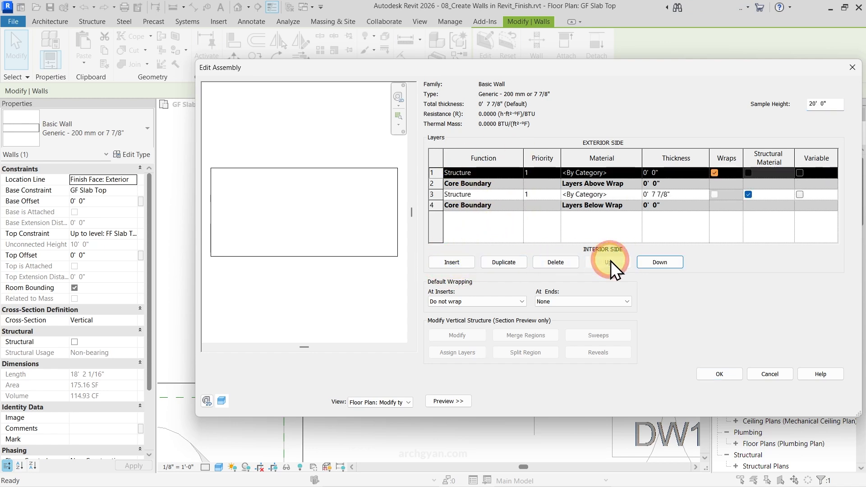
{"action": "left_click", "coordinate": [518, 172]}
{"action": "left_click", "coordinate": [519, 172]}
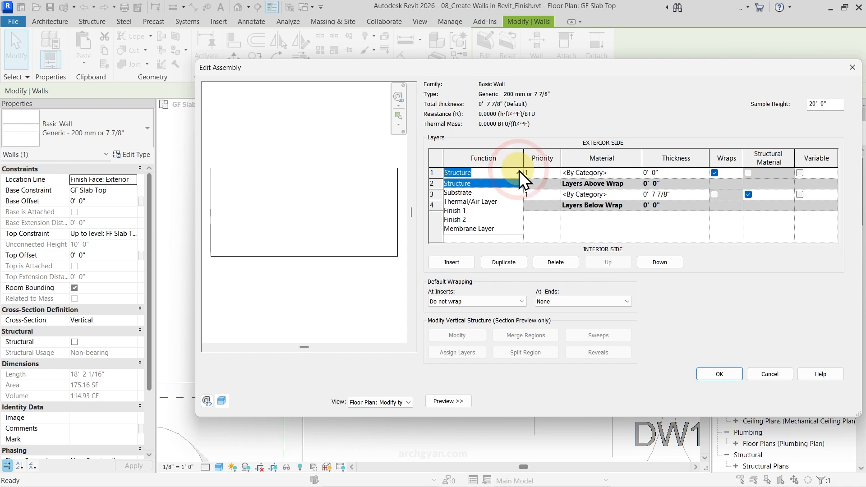
{"action": "left_click", "coordinate": [454, 212]}
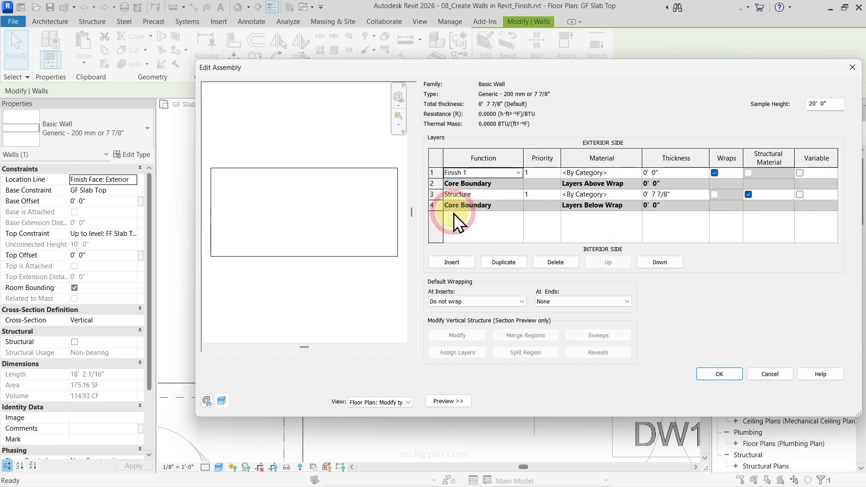
Open the material choices for the Finish 1 layer and search the project materials for plaster.
{"action": "left_click", "coordinate": [632, 175]}
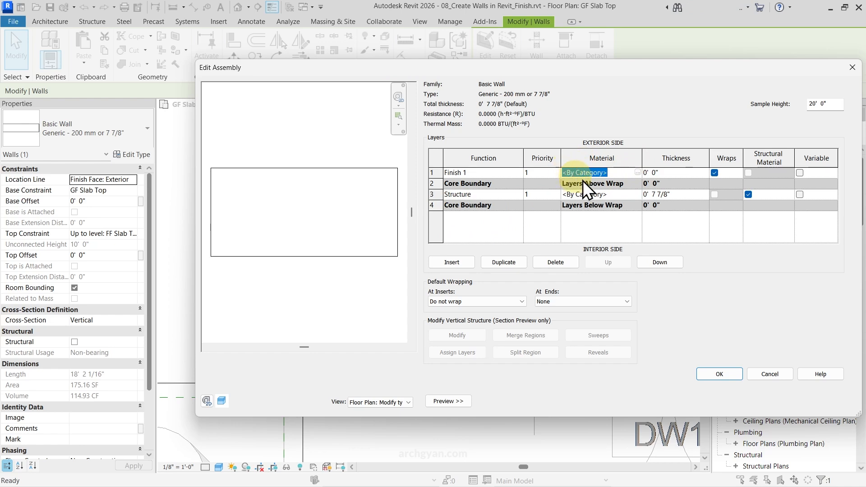
{"action": "left_click", "coordinate": [638, 172]}
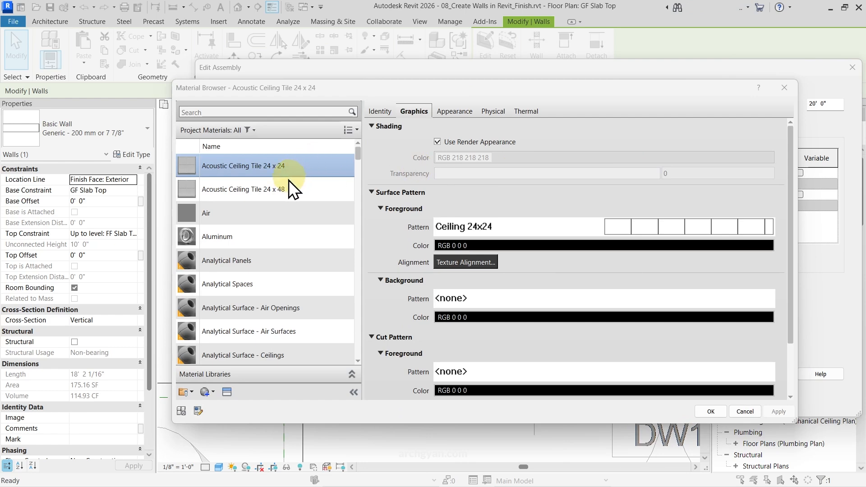
{"action": "scroll", "coordinate": [278, 215], "scroll_direction": "down", "scroll_amount": 13}
{"action": "scroll", "coordinate": [278, 218], "scroll_direction": "down", "scroll_amount": 20}
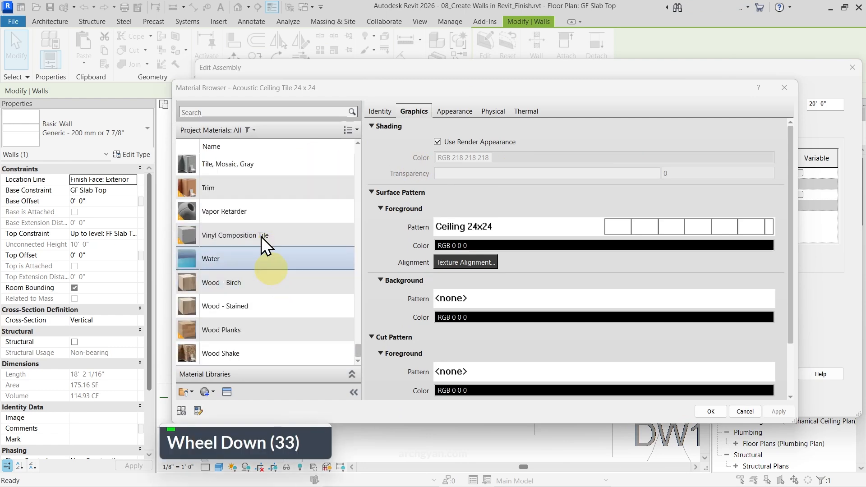
{"action": "left_click", "coordinate": [221, 112]}
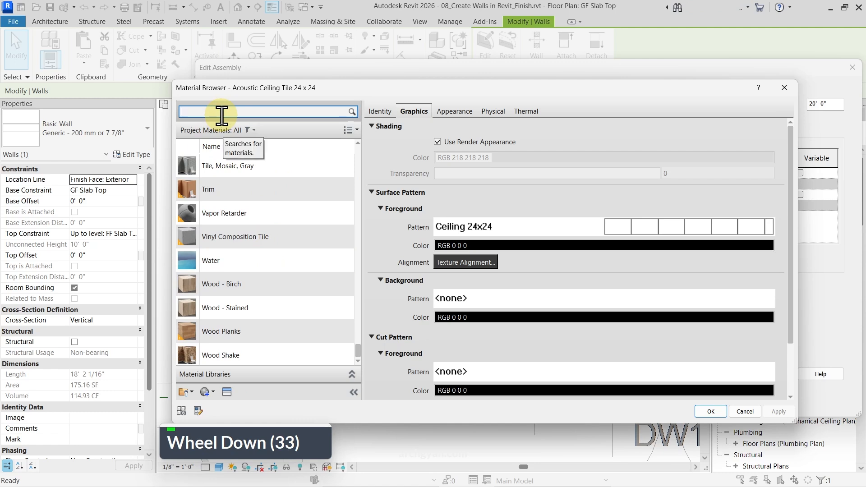
{"action": "type", "text": "plaster"}
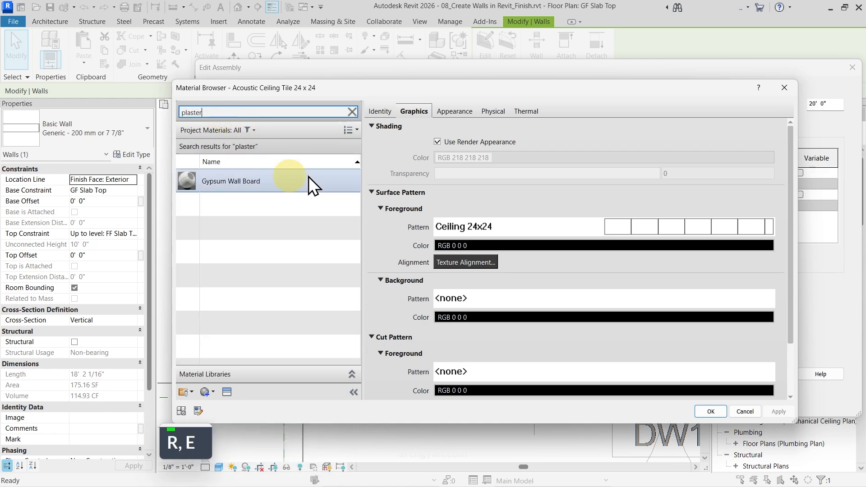
{"action": "left_click", "coordinate": [352, 112]}
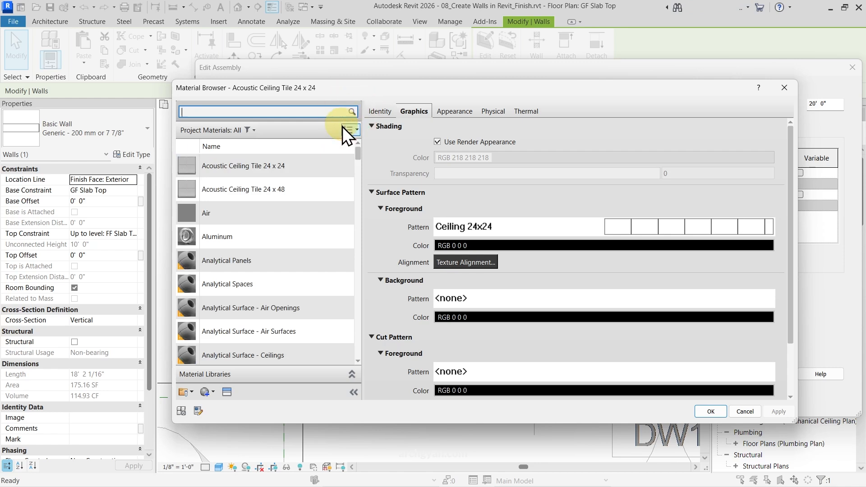
Create a new material and name it Plaster - White.
{"action": "left_click", "coordinate": [208, 391]}
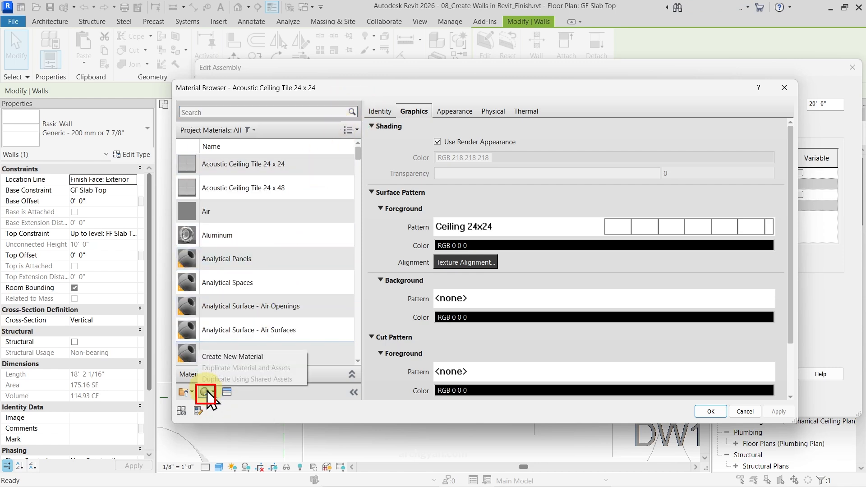
{"action": "left_click", "coordinate": [218, 356]}
{"action": "right_click", "coordinate": [239, 258]}
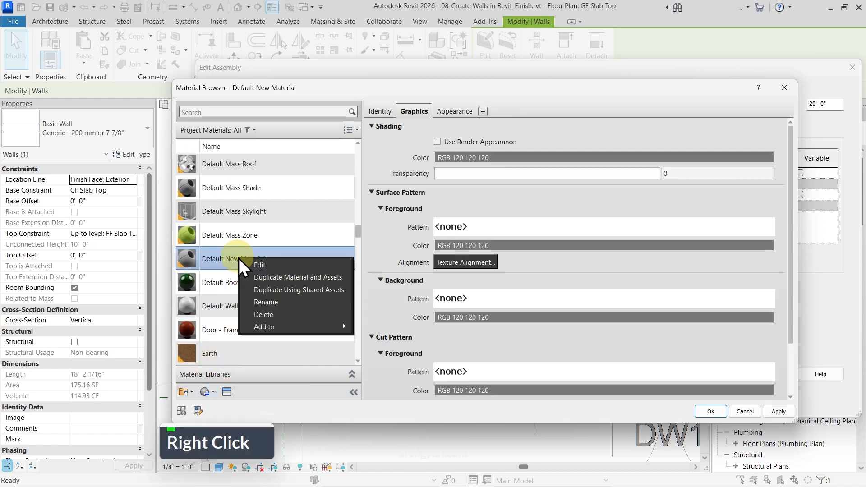
{"action": "left_click", "coordinate": [264, 300]}
{"action": "type", "text": "Pla"}
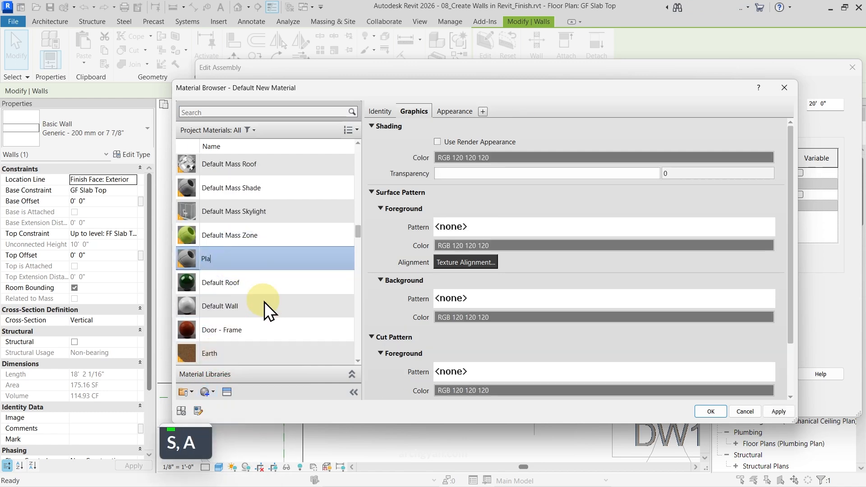
{"action": "type", "text": "ster - White"}
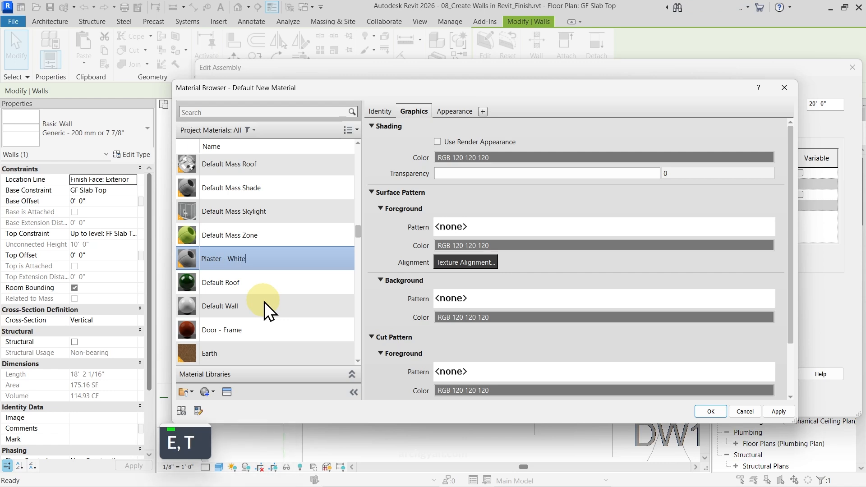
{"action": "key", "text": "Return"}
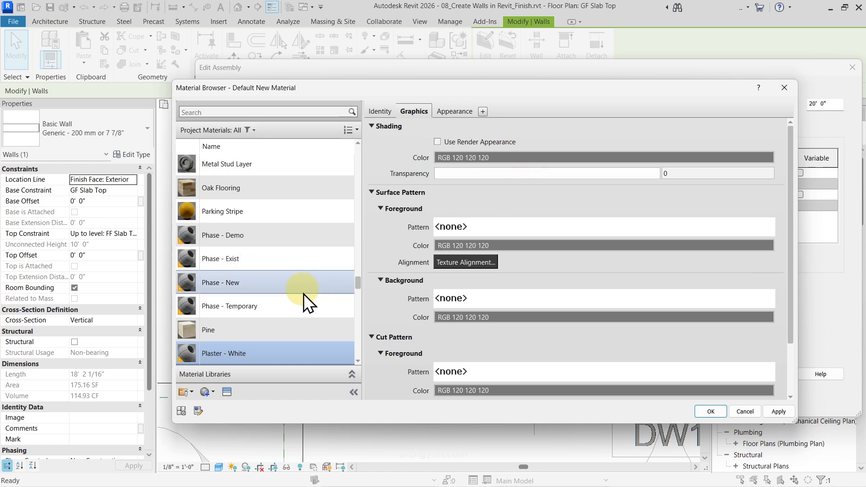
Set the Plaster - White shading color to RGB 245 245 245 and assign the material to the Finish 1 layer.
{"action": "scroll", "coordinate": [305, 294], "scroll_direction": "down", "scroll_amount": 2}
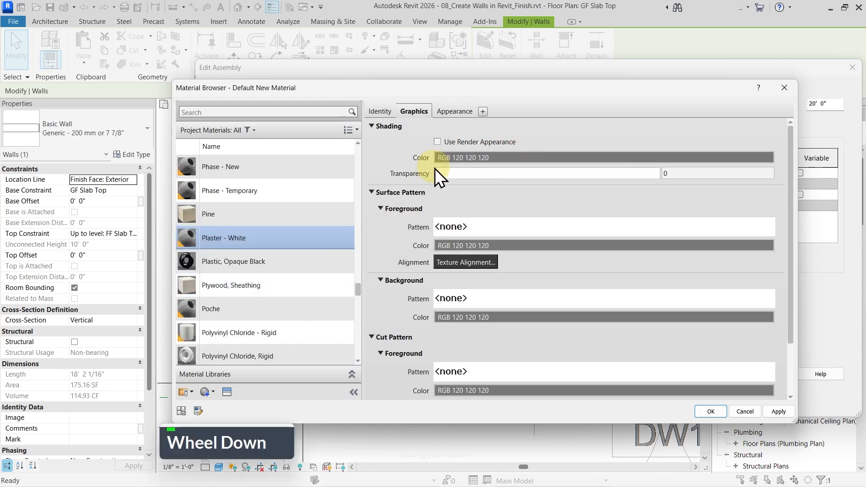
{"action": "left_click", "coordinate": [476, 156]}
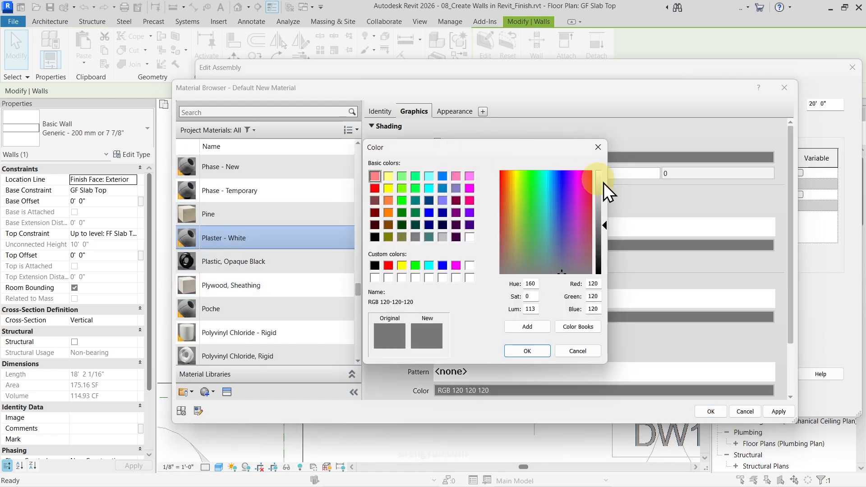
{"action": "left_click_drag", "start_coordinate": [604, 183], "coordinate": [604, 175]}
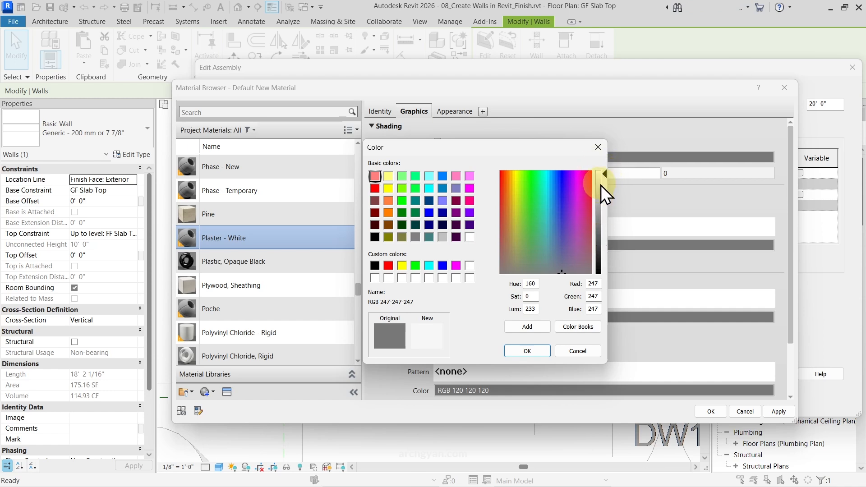
{"action": "mouse_move", "coordinate": [603, 189]}
{"action": "left_mouse_down"}
{"action": "mouse_move", "coordinate": [606, 171]}
{"action": "mouse_move", "coordinate": [601, 180]}
{"action": "left_mouse_up"}
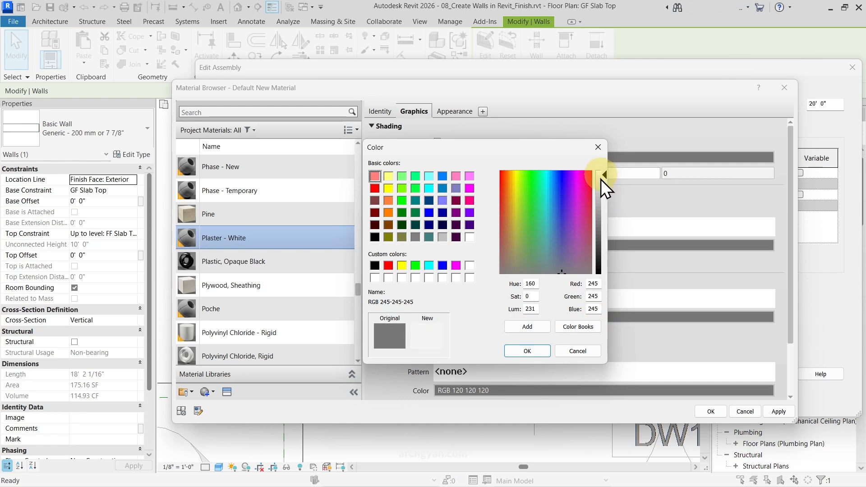
{"action": "left_click", "coordinate": [535, 351]}
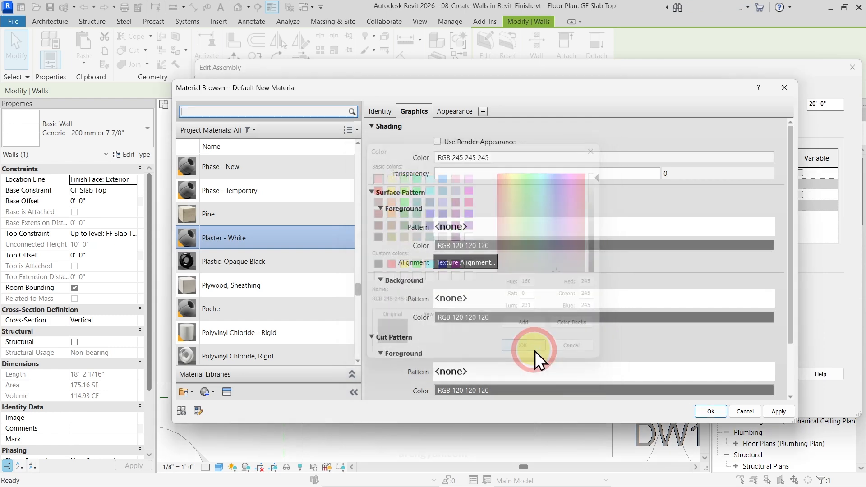
{"action": "left_click", "coordinate": [709, 411]}
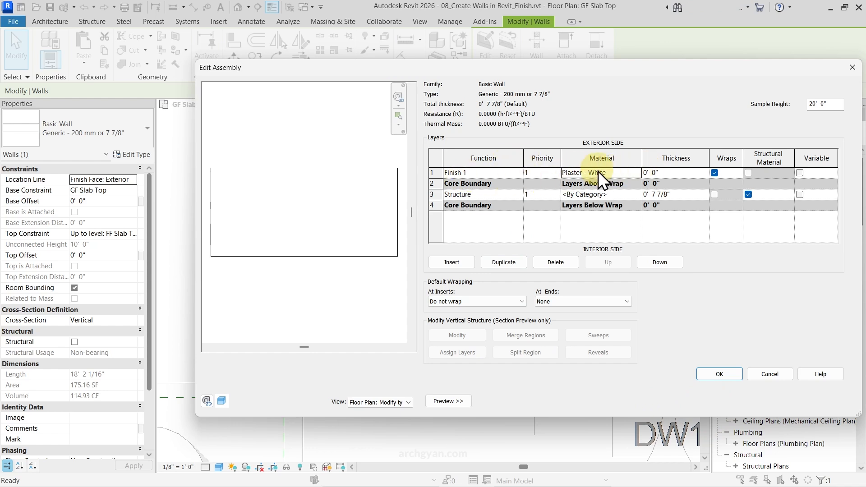
Try to accept the wall assembly without giving the Finish 1 layer a thickness.
{"action": "left_click_drag", "start_coordinate": [590, 70], "coordinate": [511, 67]}
{"action": "left_click", "coordinate": [650, 369]}
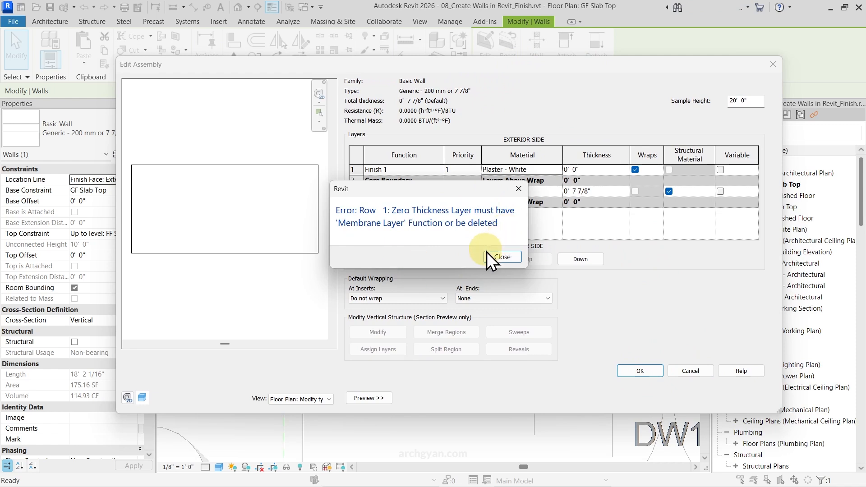
{"action": "left_click", "coordinate": [502, 257]}
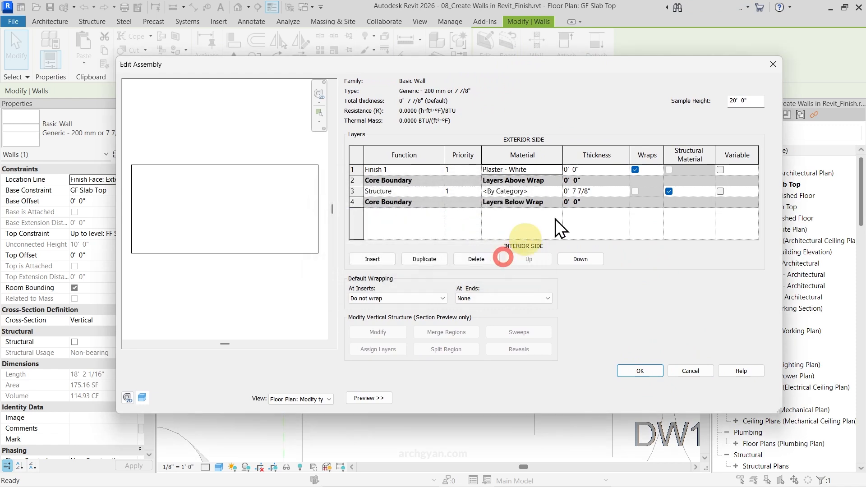
Set the Finish 1 layer's thickness to 18 mm and accept the wall type changes.
{"action": "left_click", "coordinate": [592, 170]}
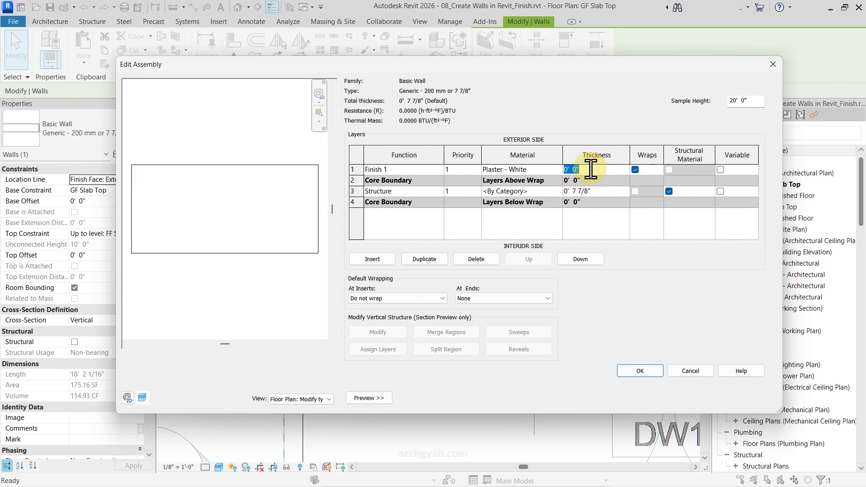
{"action": "type", "text": "18mm"}
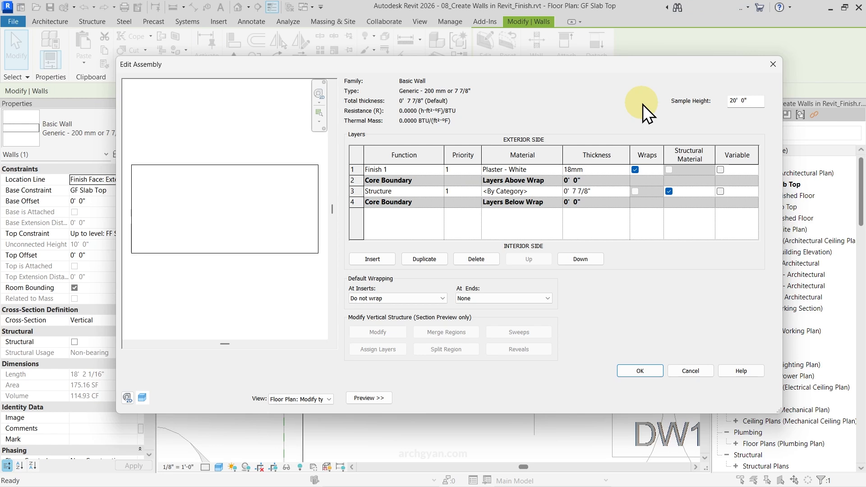
{"action": "key", "text": "Return"}
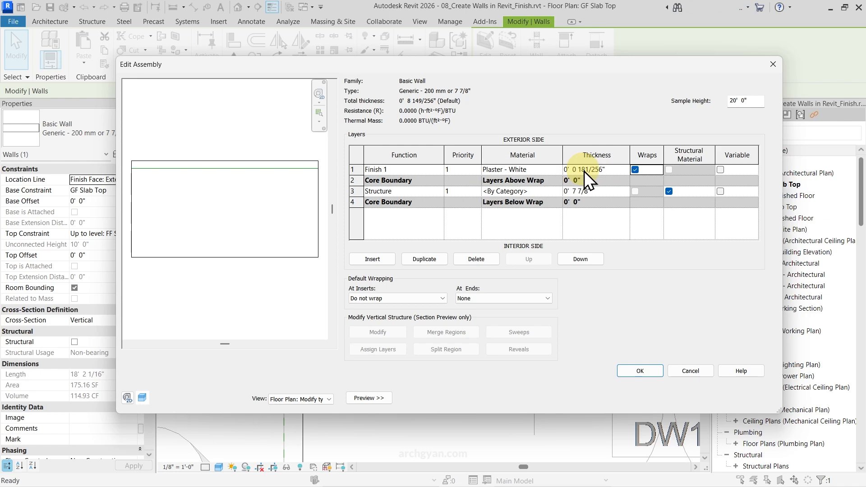
{"action": "left_click", "coordinate": [651, 367]}
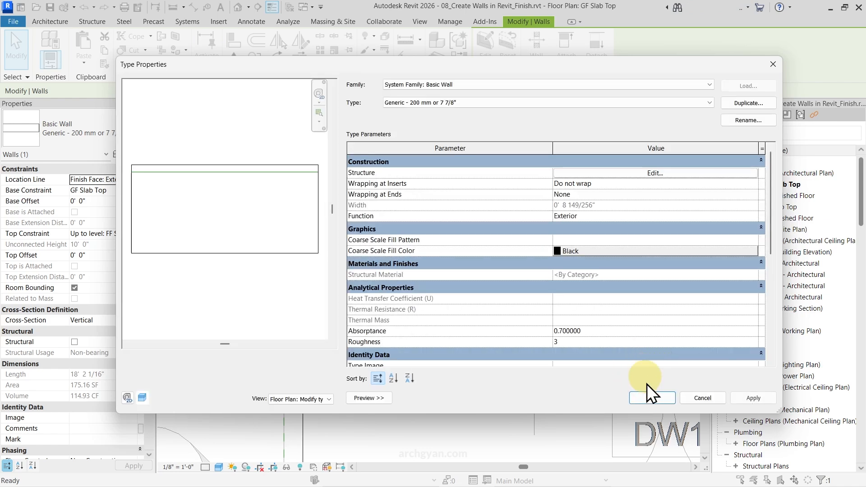
{"action": "left_click", "coordinate": [648, 394]}
Set the floor plan's detail level to Medium and examine the wall's finish layer at the corner.
{"action": "scroll", "coordinate": [322, 358], "scroll_direction": "up", "scroll_amount": 5}
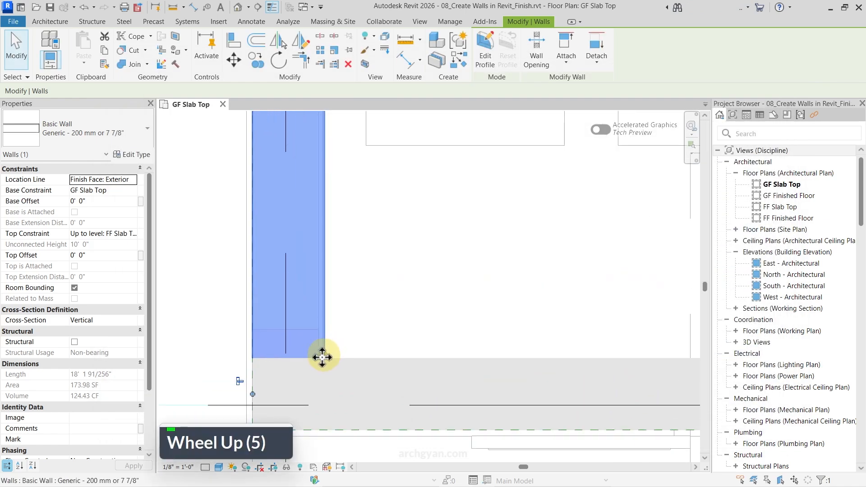
{"action": "left_click", "coordinate": [405, 282]}
{"action": "scroll", "coordinate": [406, 281], "scroll_direction": "down", "scroll_amount": 1}
{"action": "scroll", "coordinate": [407, 281], "scroll_direction": "down", "scroll_amount": 2}
{"action": "left_click", "coordinate": [345, 285]}
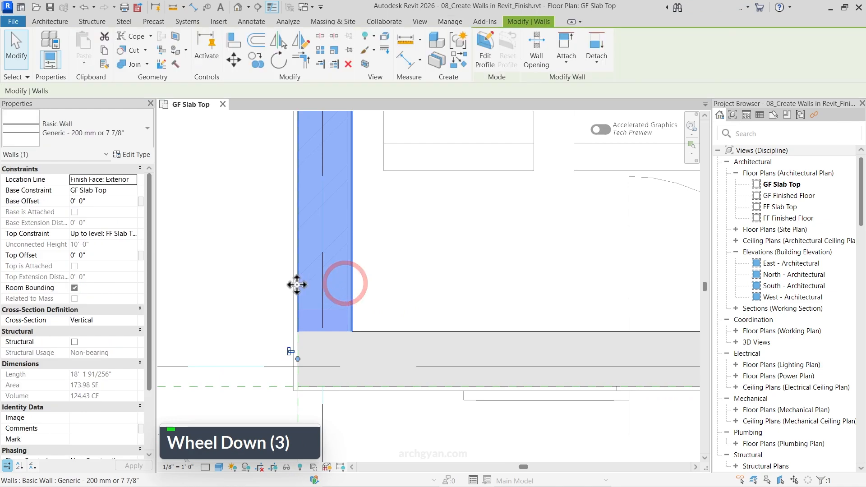
{"action": "left_click", "coordinate": [431, 300]}
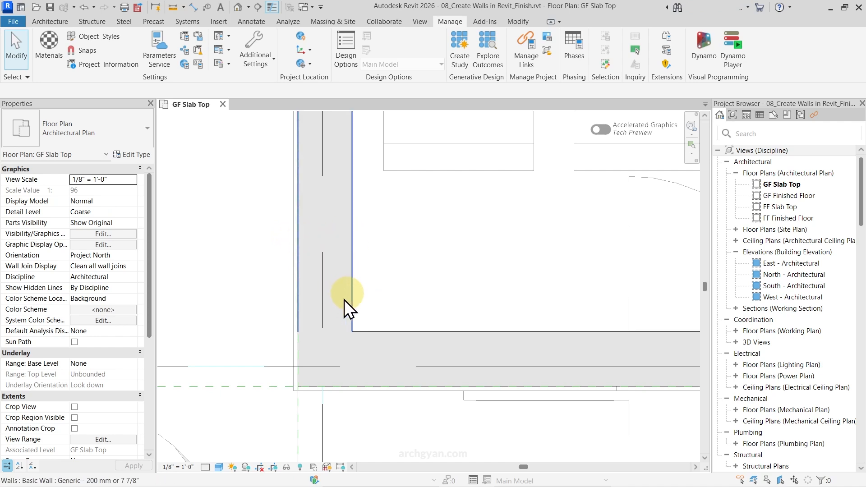
{"action": "left_click", "coordinate": [205, 467]}
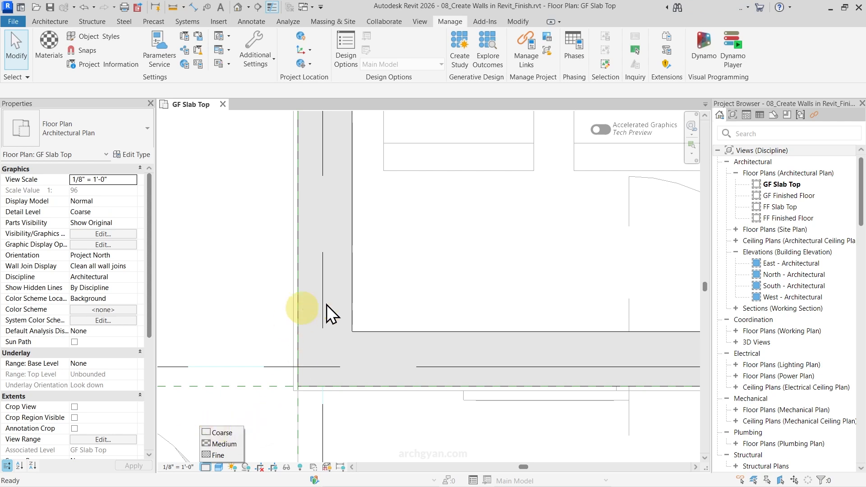
{"action": "left_click", "coordinate": [226, 445]}
{"action": "scroll", "coordinate": [364, 296], "scroll_direction": "up", "scroll_amount": 2}
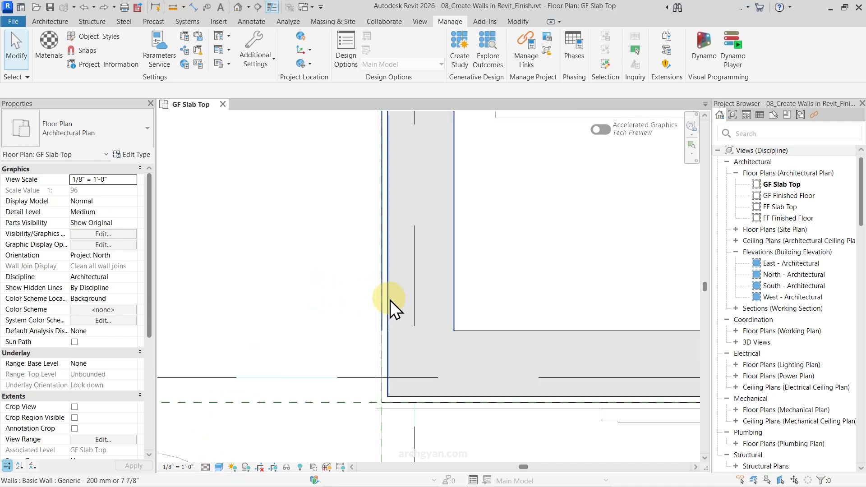
{"action": "scroll", "coordinate": [383, 293], "scroll_direction": "up", "scroll_amount": 2}
{"action": "scroll", "coordinate": [382, 289], "scroll_direction": "down", "scroll_amount": 4}
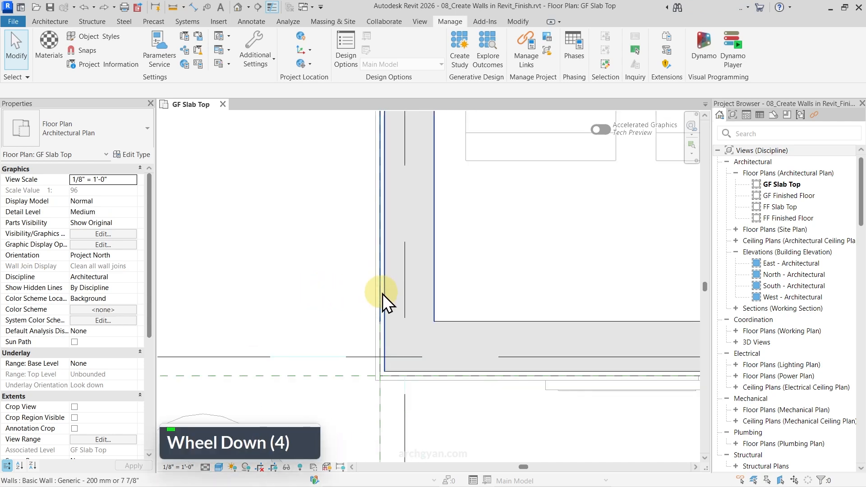
Examine the finish layer at the exterior wall corner and check the wall's Location Line setting.
{"action": "scroll", "coordinate": [383, 294], "scroll_direction": "up", "scroll_amount": 5}
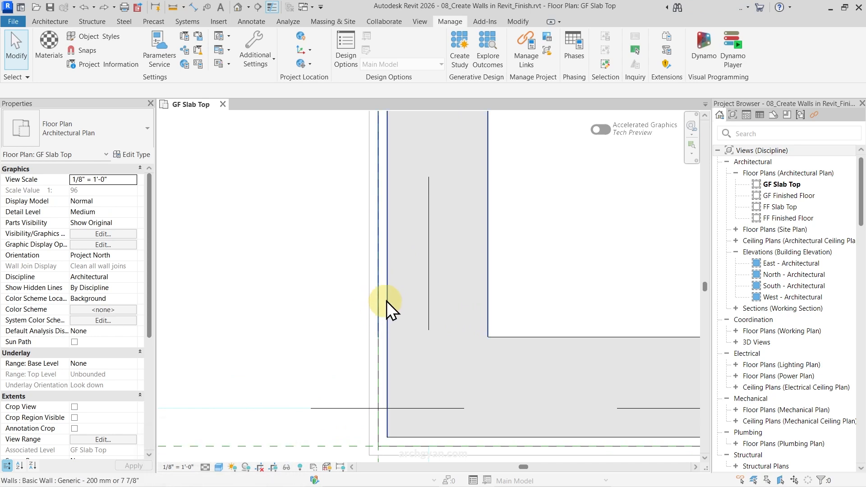
{"action": "scroll", "coordinate": [386, 300], "scroll_direction": "down", "scroll_amount": 5}
{"action": "left_click", "coordinate": [409, 259]}
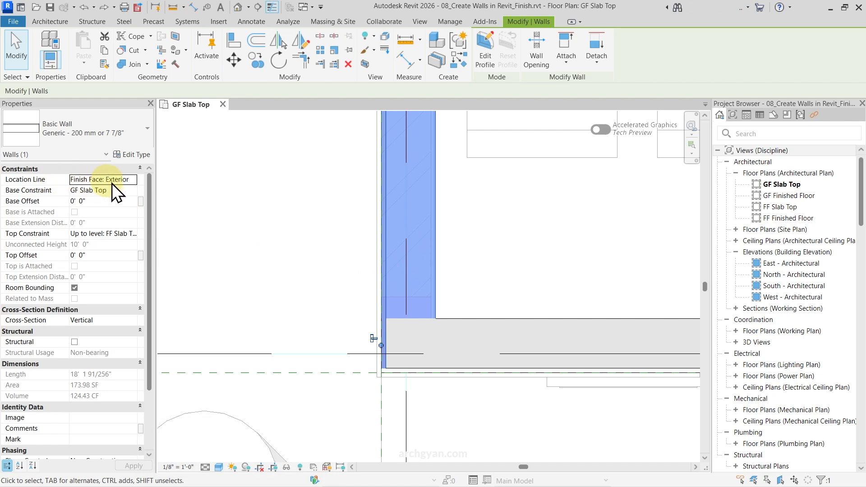
{"action": "left_click", "coordinate": [223, 237]}
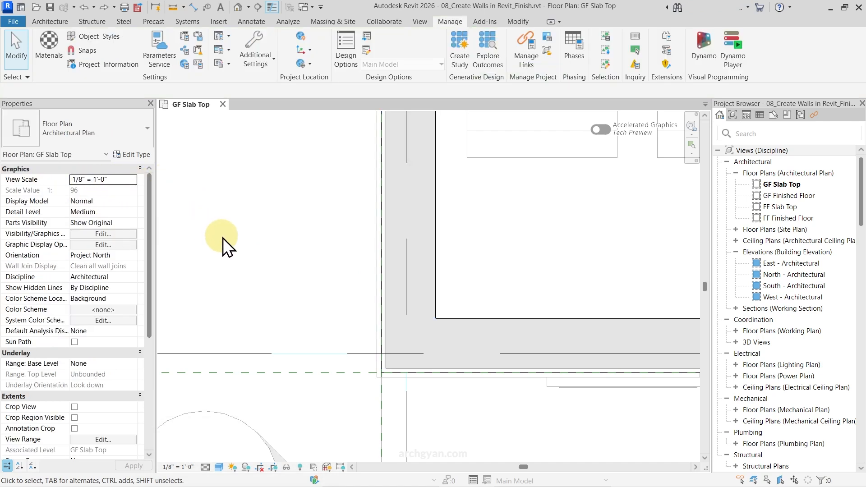
Undo the recent changes back through the Medium detail level and the wall type's finish layer edit.
{"action": "left_click", "coordinate": [94, 6]}
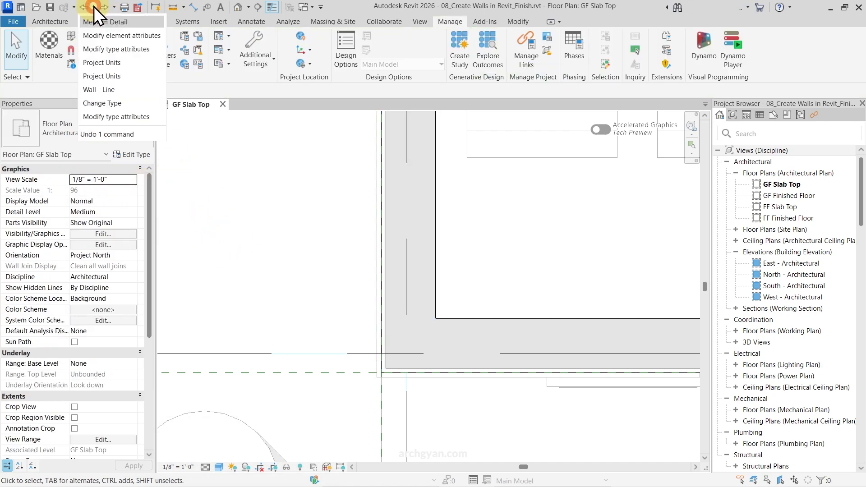
{"action": "left_click", "coordinate": [110, 37]}
{"action": "scroll", "coordinate": [315, 242], "scroll_direction": "up", "scroll_amount": 6}
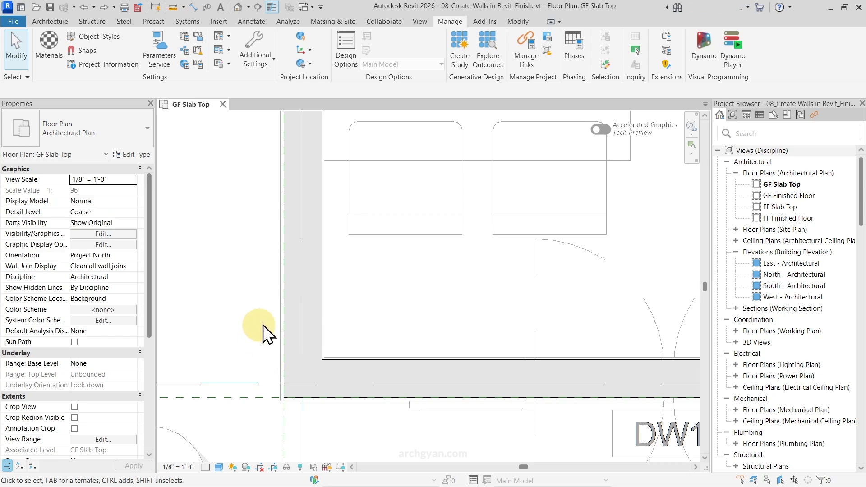
{"action": "scroll", "coordinate": [313, 352], "scroll_direction": "up", "scroll_amount": 9}
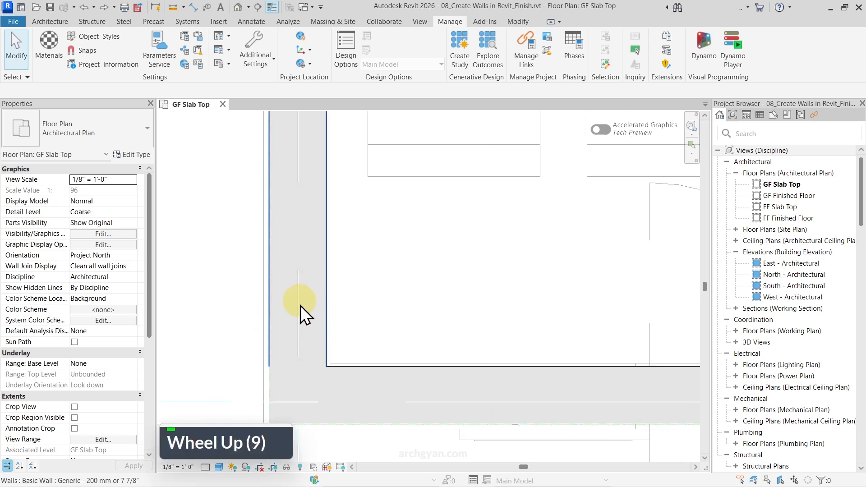
{"action": "scroll", "coordinate": [280, 375], "scroll_direction": "down", "scroll_amount": 10}
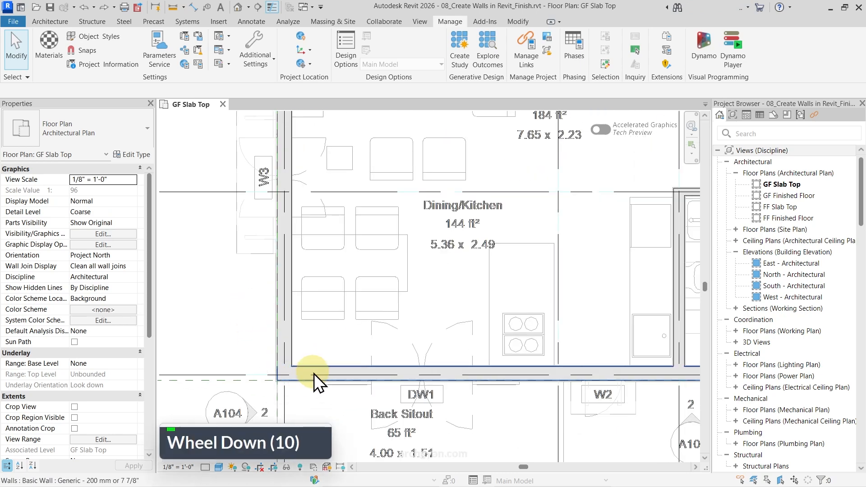
{"action": "scroll", "coordinate": [314, 373], "scroll_direction": "down", "scroll_amount": 5}
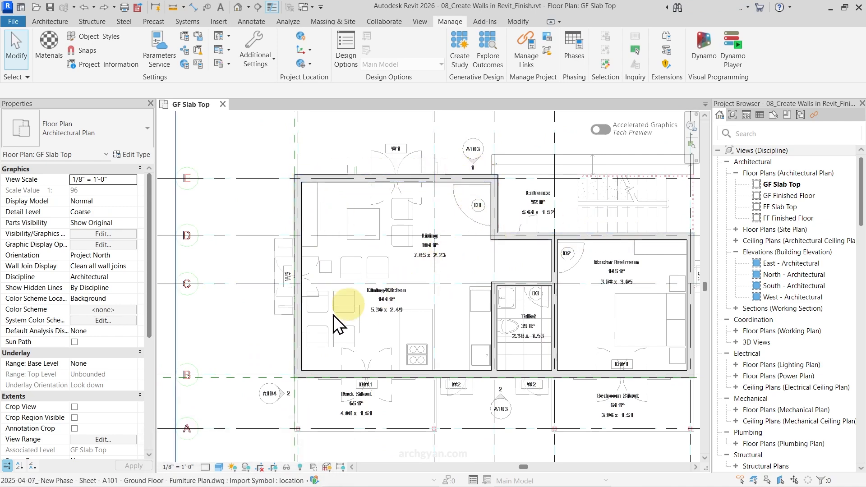
{"action": "scroll", "coordinate": [308, 354], "scroll_direction": "up", "scroll_amount": 4}
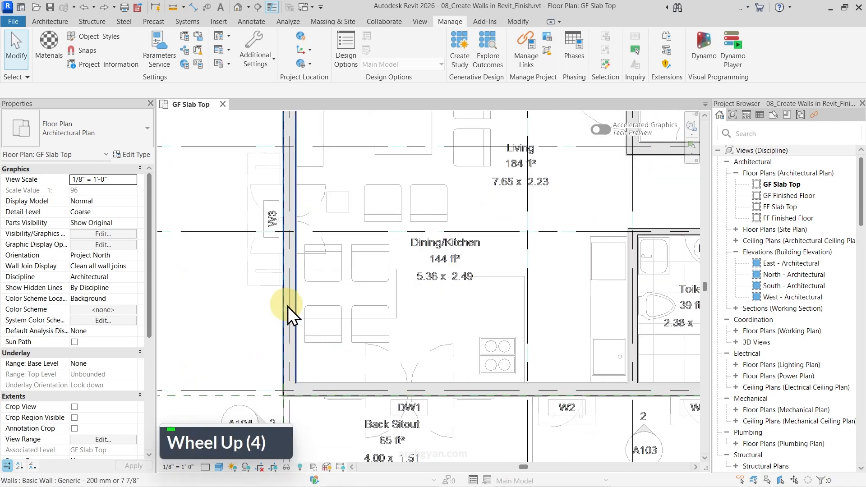
{"action": "key", "text": "Tab"}
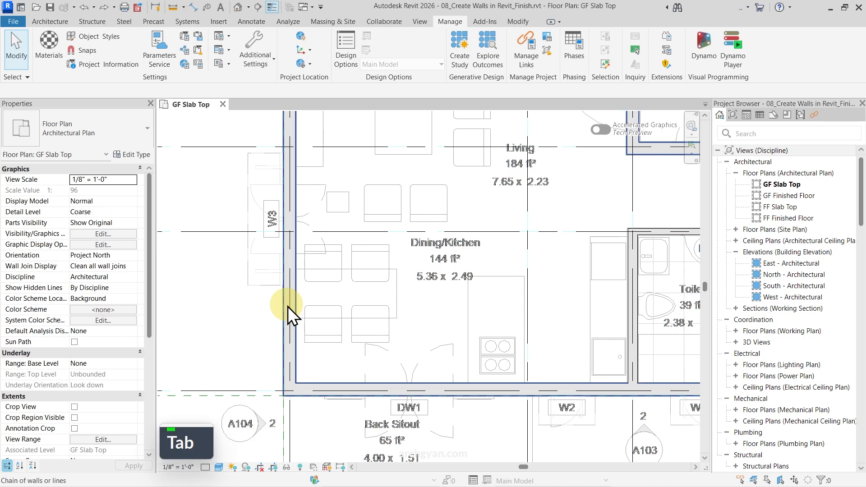
{"action": "left_click", "coordinate": [288, 307]}
{"action": "scroll", "coordinate": [288, 307], "scroll_direction": "down", "scroll_amount": 5}
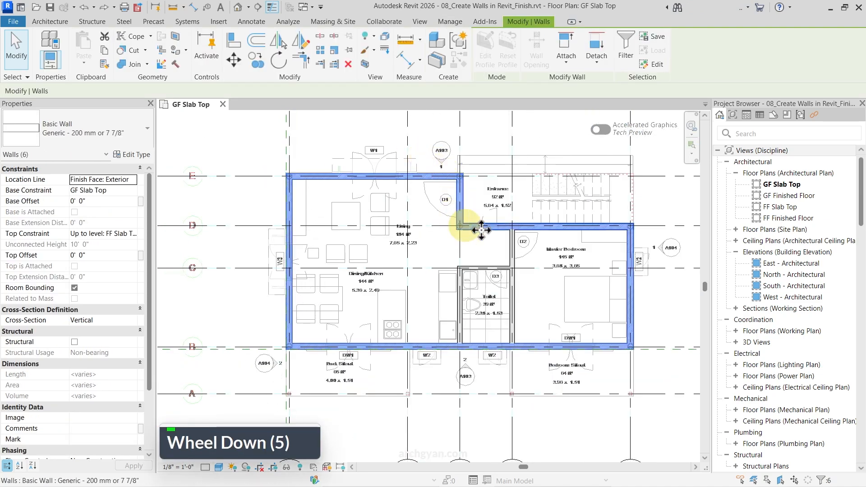
{"action": "key", "text": "Escape"}
Select the whole chain of exterior walls and set their Location Line to Core Centerline.
{"action": "scroll", "coordinate": [298, 327], "scroll_direction": "up", "scroll_amount": 3}
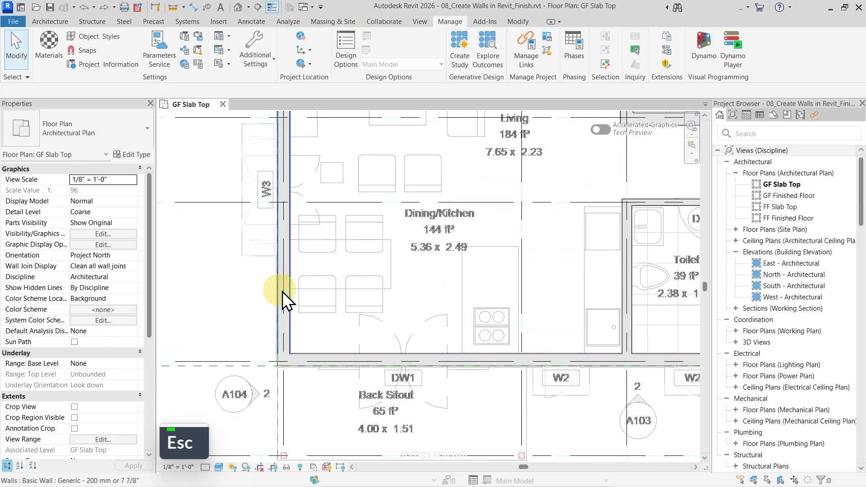
{"action": "key", "text": "Tab"}
{"action": "left_click", "coordinate": [283, 291]}
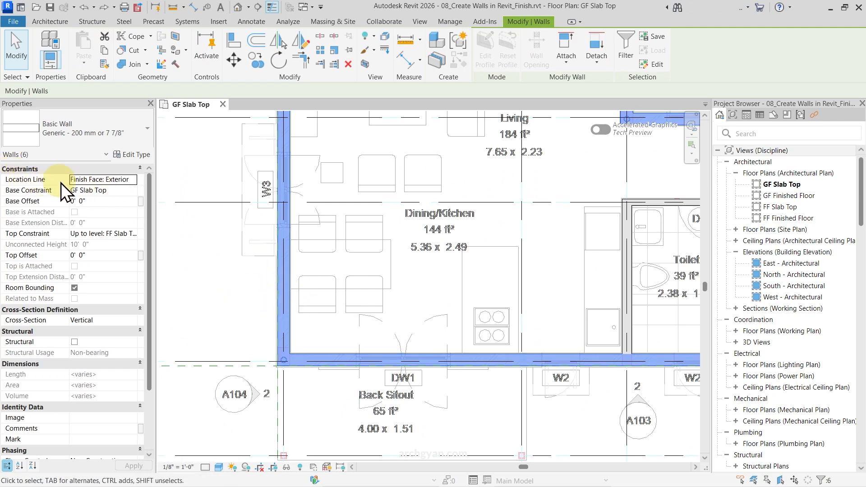
{"action": "left_click", "coordinate": [134, 180]}
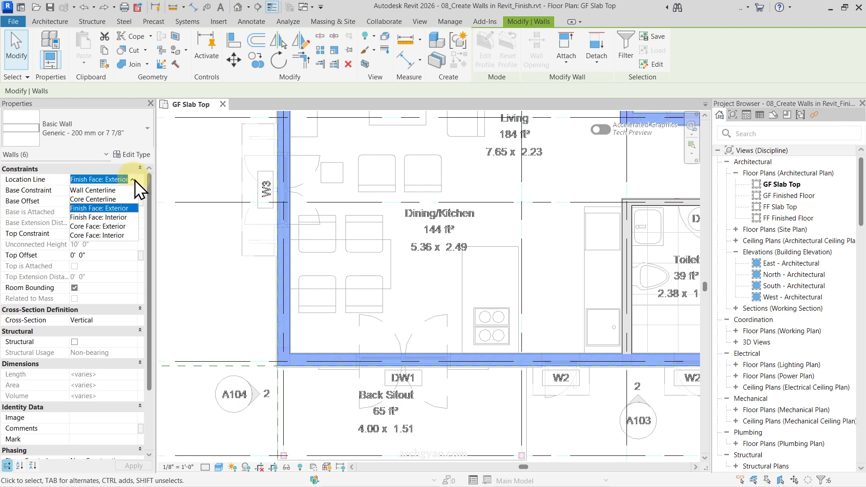
{"action": "left_click", "coordinate": [91, 199]}
{"action": "scroll", "coordinate": [255, 350], "scroll_direction": "up", "scroll_amount": 2}
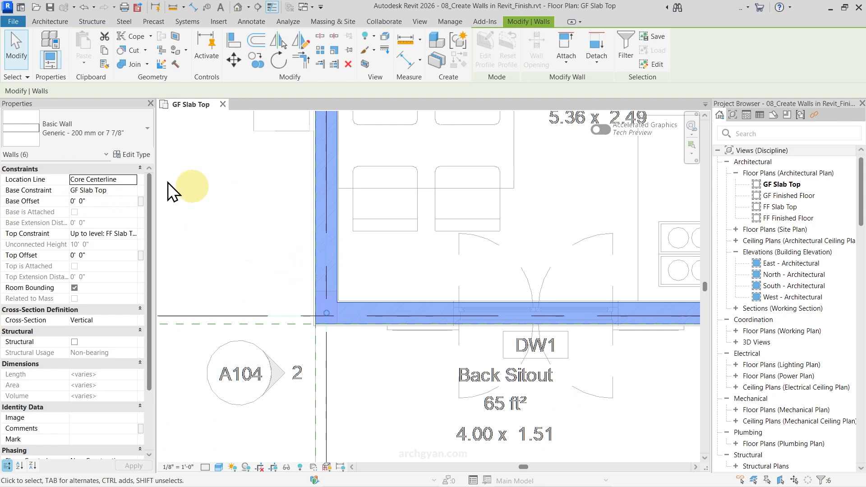
{"action": "left_click", "coordinate": [208, 203]}
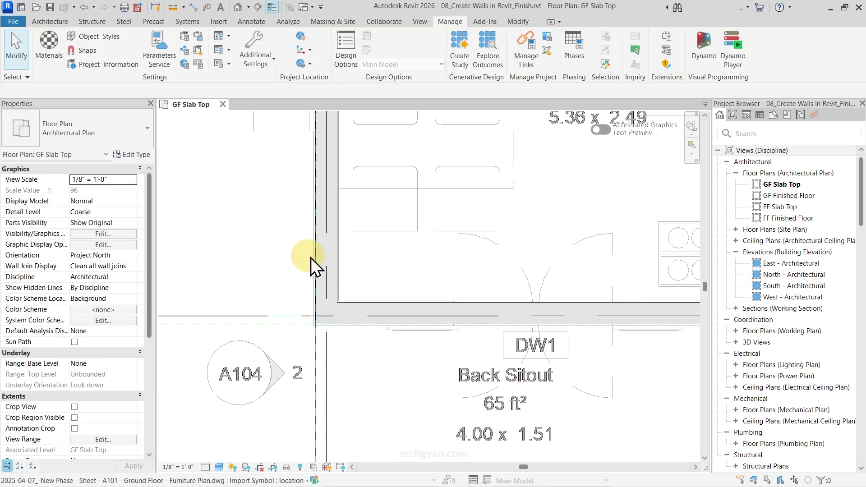
Select the exterior wall beside the Dining/Kitchen and examine its edge at the corner.
{"action": "left_click", "coordinate": [323, 250]}
{"action": "scroll", "coordinate": [329, 321], "scroll_direction": "up", "scroll_amount": 5}
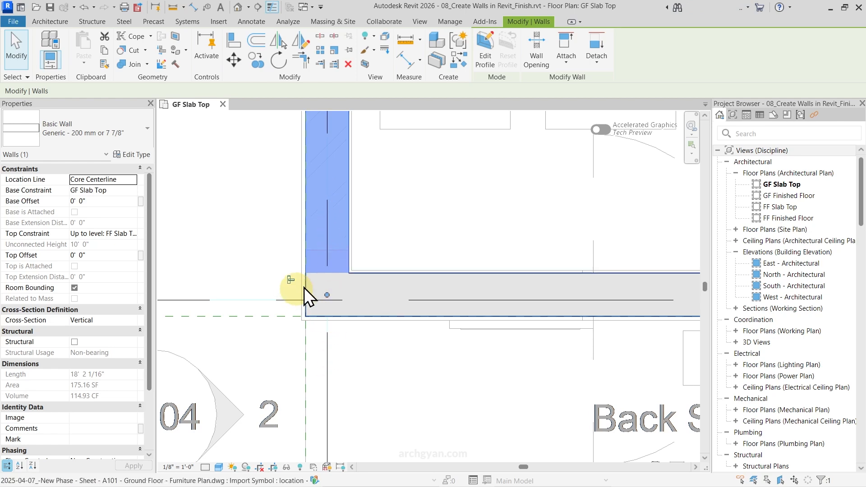
{"action": "left_click", "coordinate": [240, 261]}
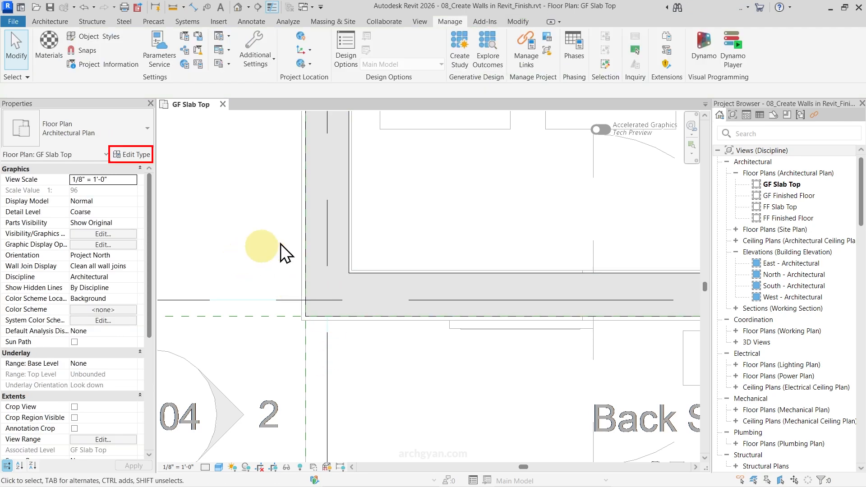
Insert a new layer in the exterior wall type's structure and move it outside the exterior core boundary.
{"action": "left_click", "coordinate": [311, 226]}
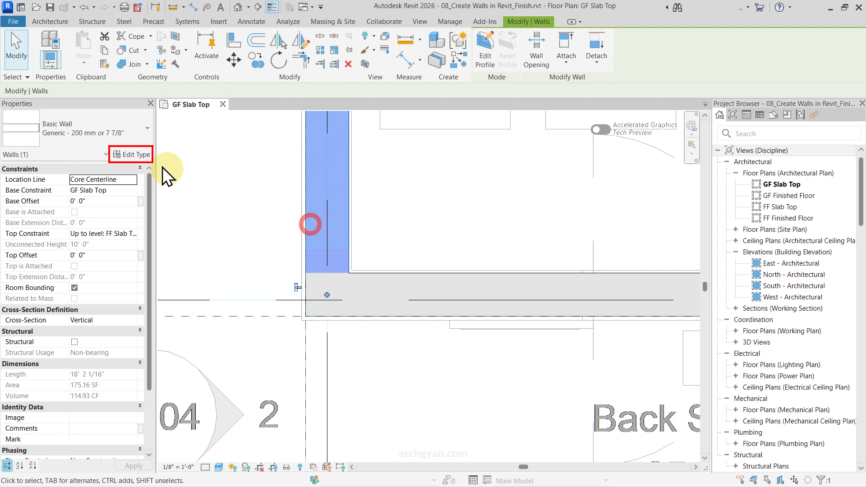
{"action": "left_click", "coordinate": [131, 155]}
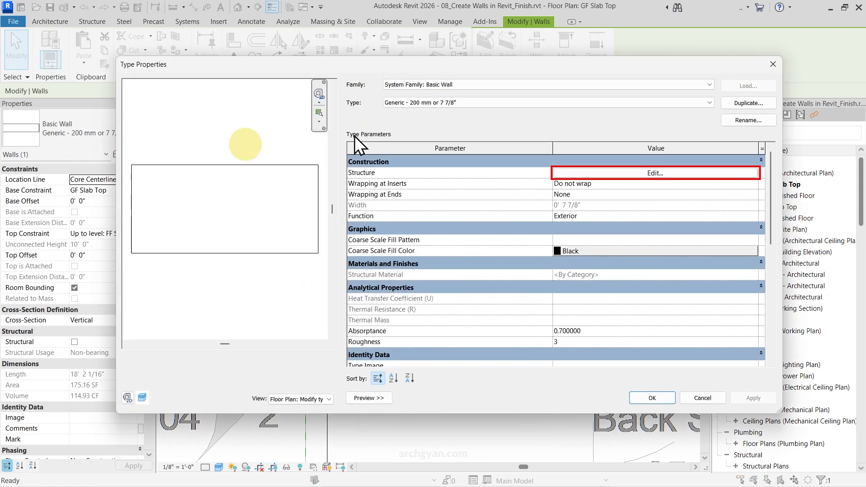
{"action": "left_click", "coordinate": [620, 174]}
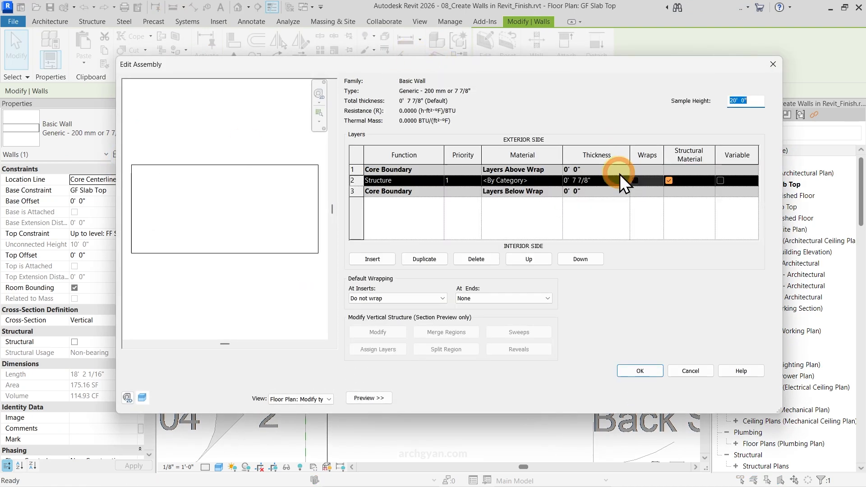
{"action": "left_click", "coordinate": [383, 260]}
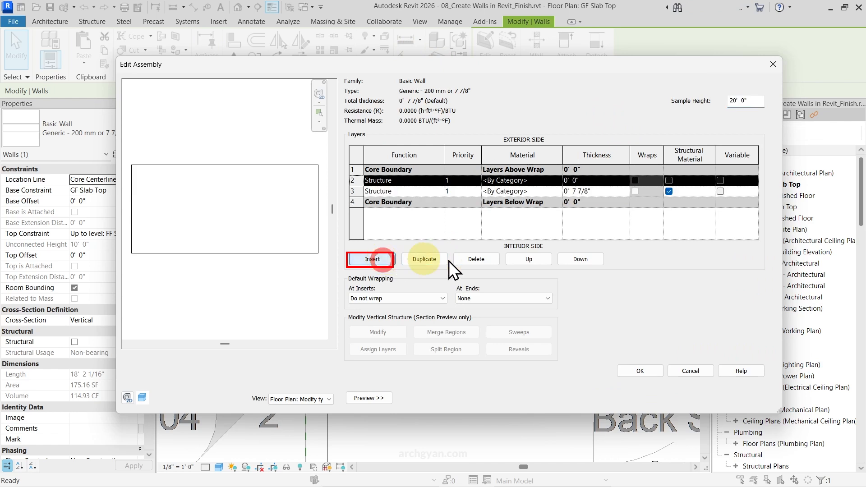
{"action": "left_click", "coordinate": [518, 261]}
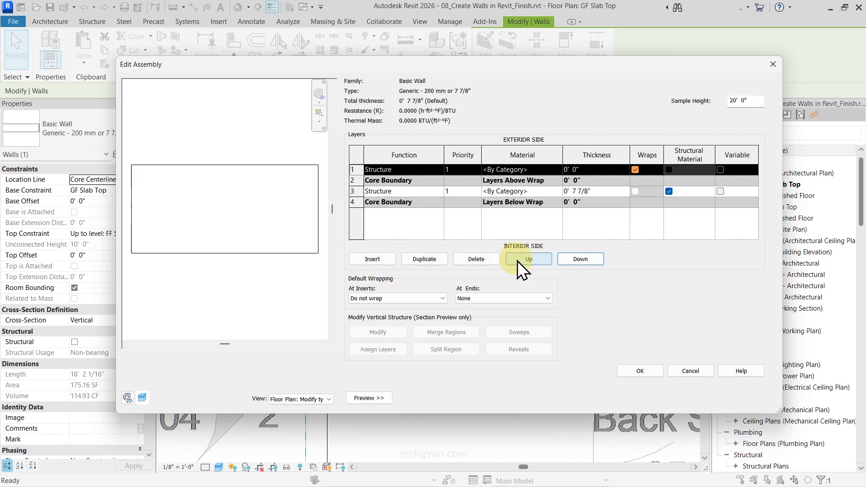
Set the new exterior layer's function to Finish 1 and its thickness to 18 mm.
{"action": "left_click", "coordinate": [439, 169]}
{"action": "left_click", "coordinate": [382, 210]}
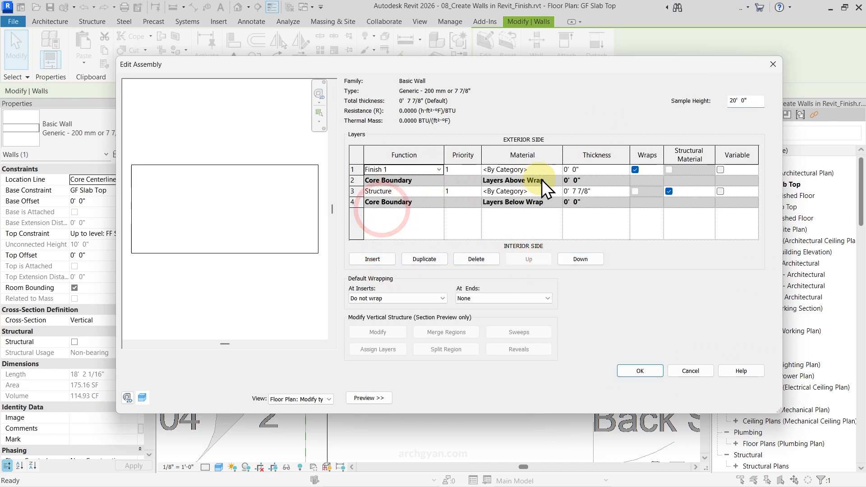
{"action": "left_click", "coordinate": [600, 169]}
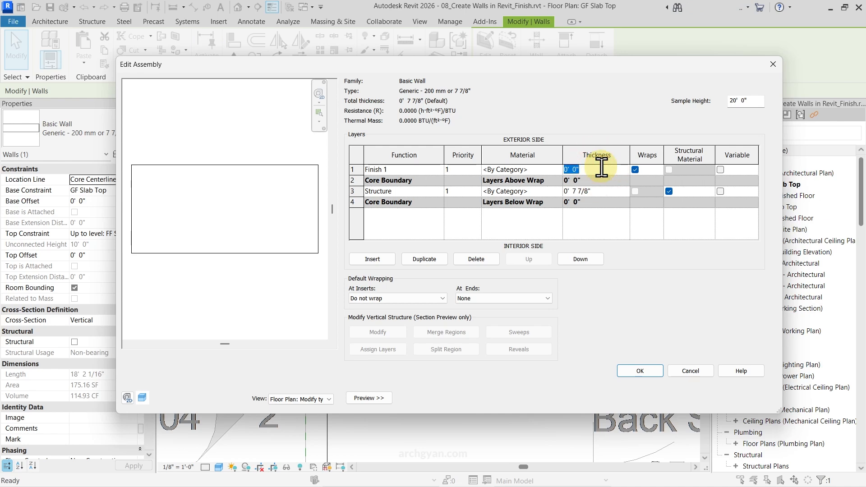
{"action": "type", "text": "18mm"}
{"action": "key", "text": "Return"}
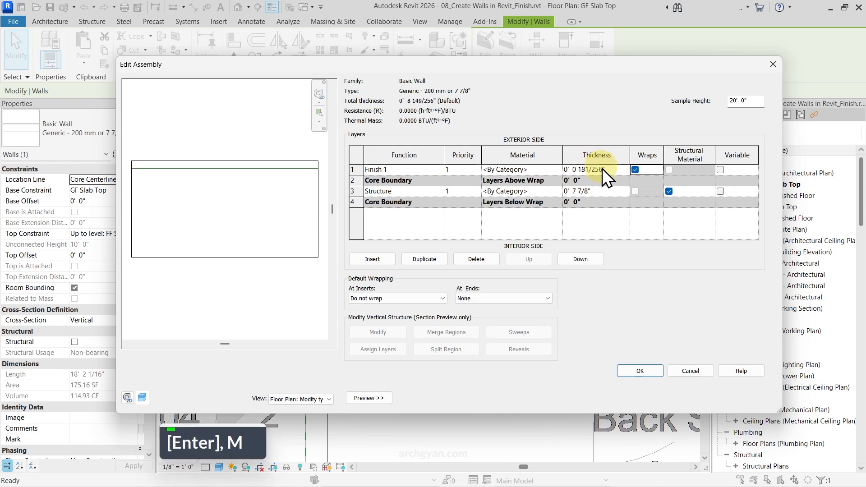
Open the material selection for the Finish 1 layer, search the project materials for plaster and clear the search.
{"action": "left_click", "coordinate": [560, 169]}
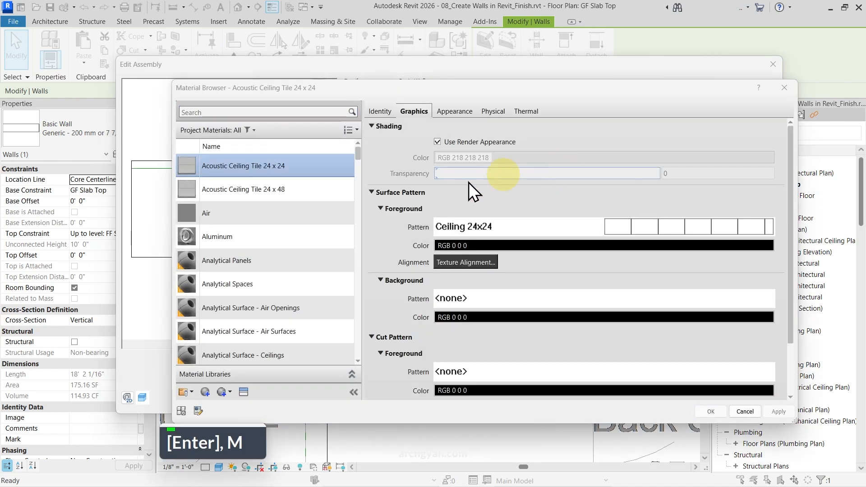
{"action": "left_click", "coordinate": [205, 391]}
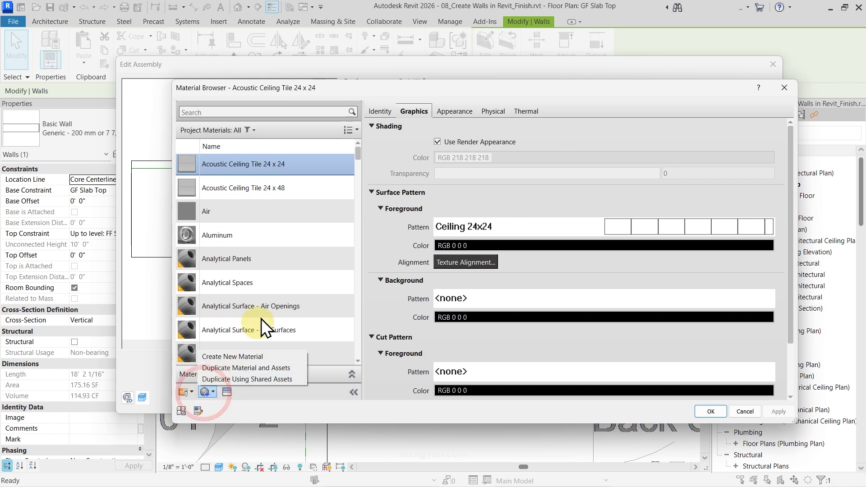
{"action": "left_click", "coordinate": [220, 112]}
{"action": "type", "text": "plaster"}
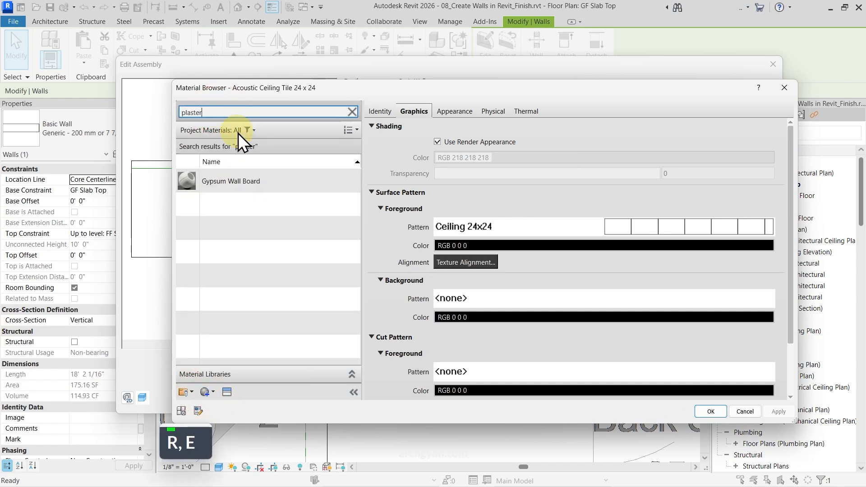
{"action": "left_click", "coordinate": [352, 112]}
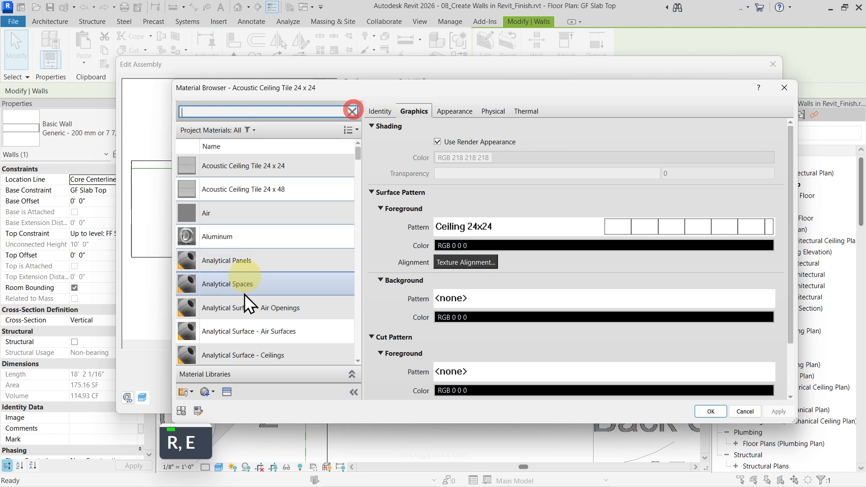
Create a new material and name it Plaster - White.
{"action": "left_click", "coordinate": [206, 391]}
{"action": "left_click", "coordinate": [231, 356]}
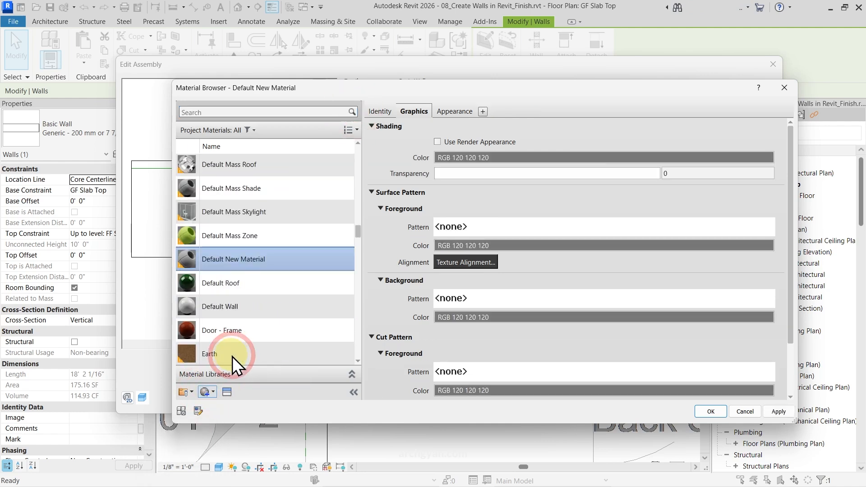
{"action": "right_click", "coordinate": [234, 260]}
{"action": "left_click", "coordinate": [261, 305]}
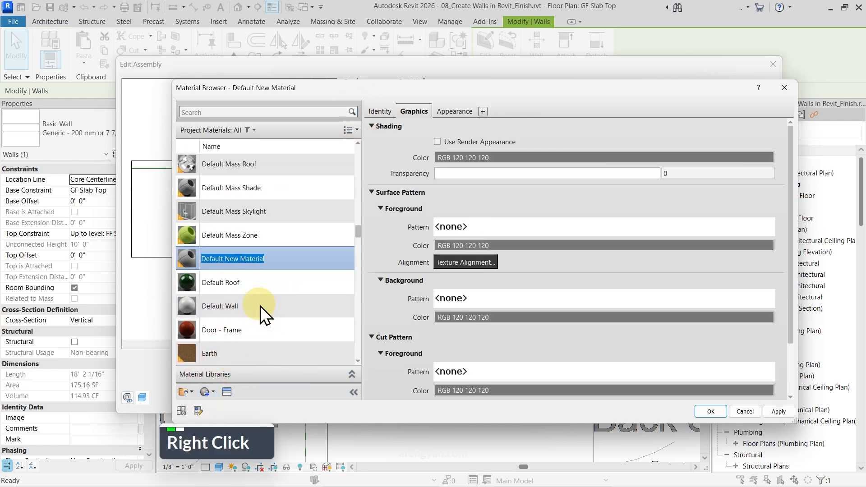
{"action": "type", "text": "Plaster - White"}
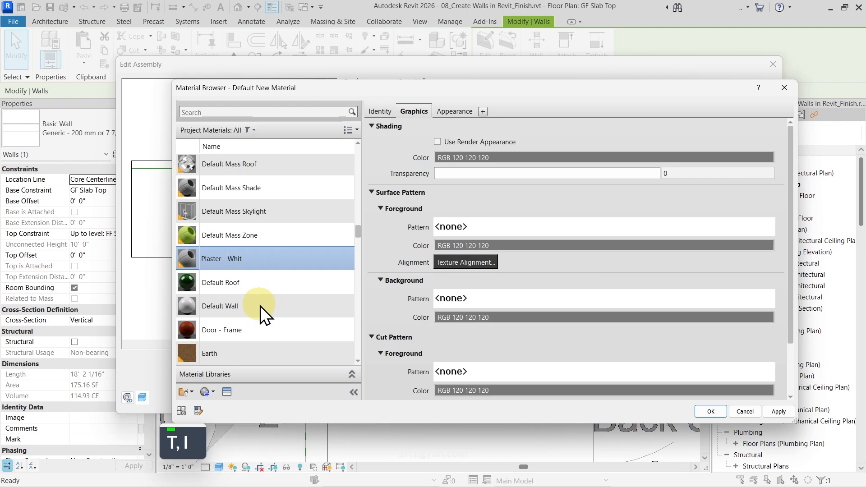
{"action": "key", "text": "Return"}
Set the Plaster - White material's shading colour to RGB 240-240-240 and apply it to the wall type's Finish 1 layer.
{"action": "left_click", "coordinate": [505, 159]}
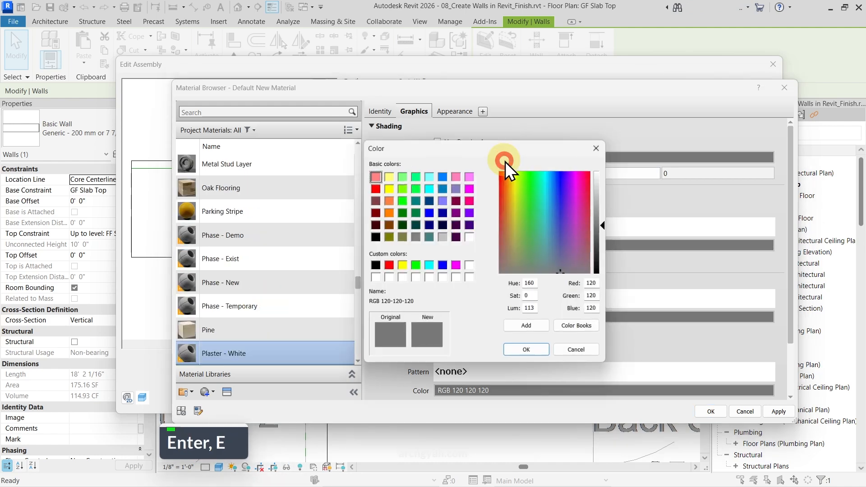
{"action": "left_click_drag", "start_coordinate": [598, 226], "coordinate": [602, 178]}
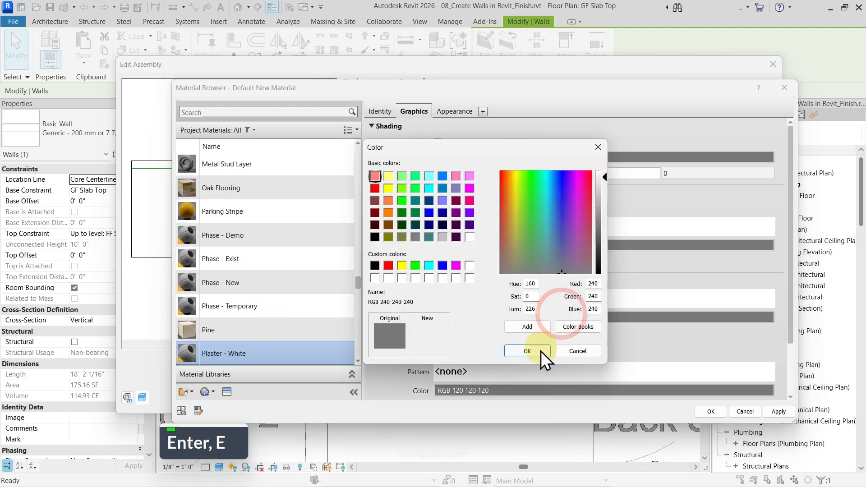
{"action": "left_click", "coordinate": [527, 351]}
{"action": "left_click", "coordinate": [711, 412]}
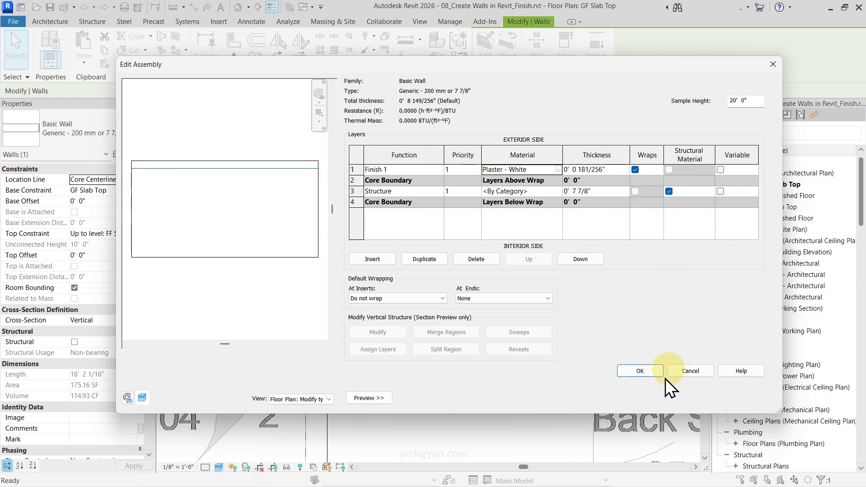
{"action": "left_click", "coordinate": [638, 370]}
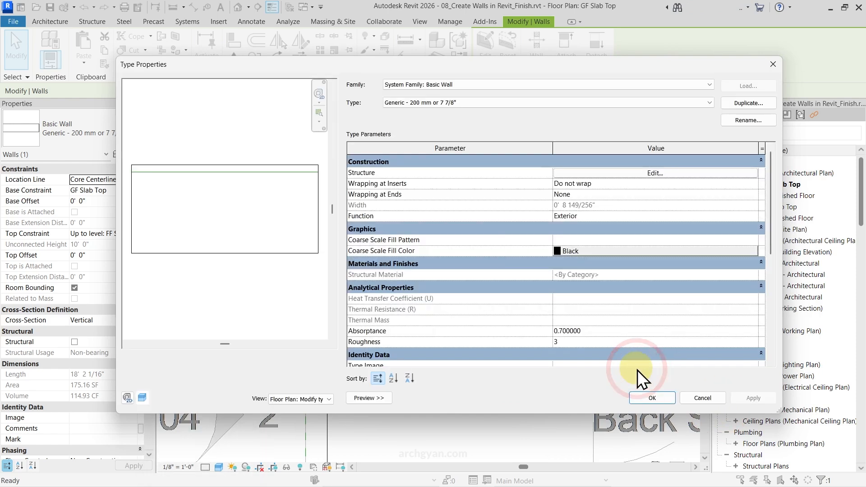
{"action": "left_click", "coordinate": [658, 404]}
Examine the exterior walls' corners around the plan for their alignment with the grid lines and the drawing underlay.
{"action": "scroll", "coordinate": [292, 291], "scroll_direction": "up", "scroll_amount": 5}
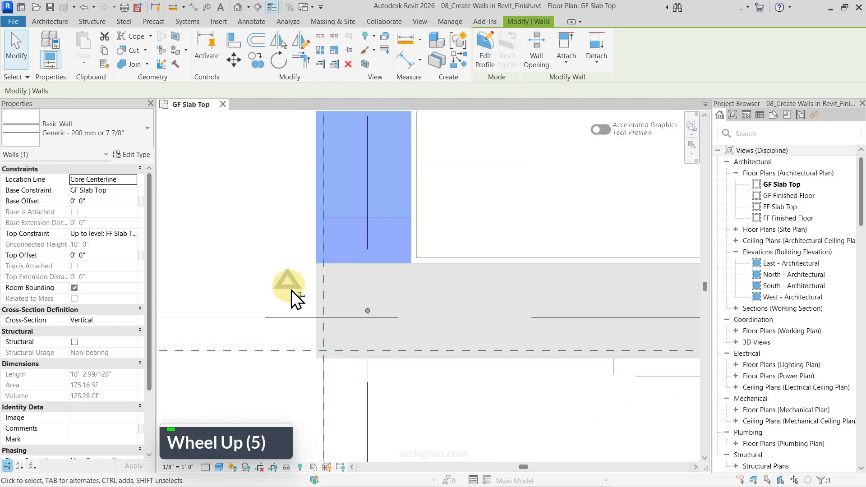
{"action": "scroll", "coordinate": [269, 322], "scroll_direction": "down", "scroll_amount": 3}
{"action": "scroll", "coordinate": [329, 338], "scroll_direction": "down", "scroll_amount": 1}
{"action": "scroll", "coordinate": [676, 324], "scroll_direction": "down", "scroll_amount": 6}
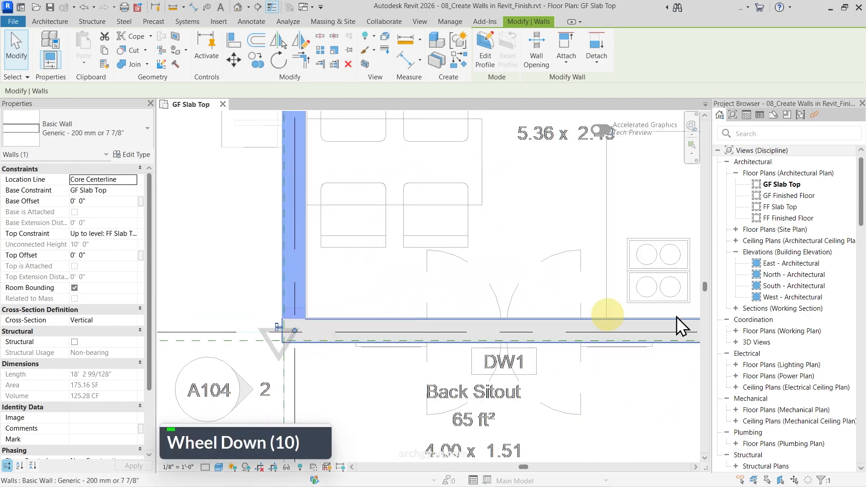
{"action": "middle_click_drag", "start_coordinate": [676, 324], "coordinate": [225, 334]}
{"action": "middle_click_drag", "start_coordinate": [423, 319], "coordinate": [110, 327]}
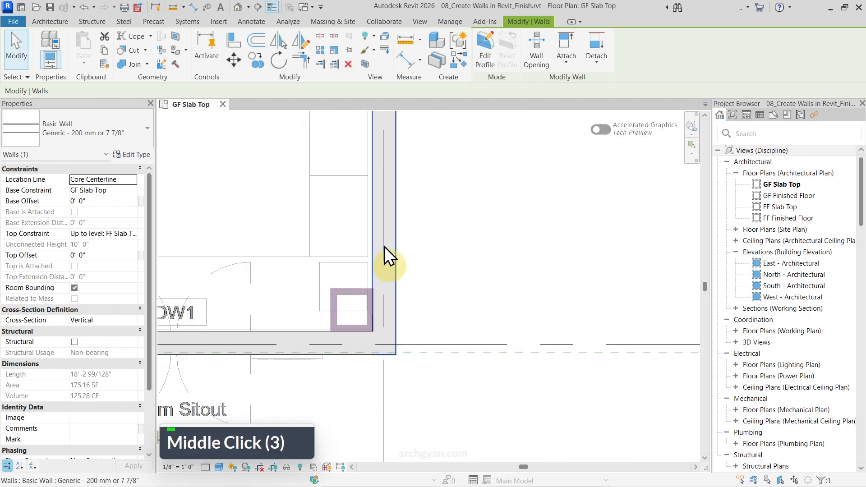
{"action": "scroll", "coordinate": [383, 246], "scroll_direction": "down", "scroll_amount": 4}
{"action": "scroll", "coordinate": [240, 154], "scroll_direction": "up", "scroll_amount": 3}
{"action": "middle_click_drag", "start_coordinate": [240, 153], "coordinate": [567, 344]}
{"action": "scroll", "coordinate": [420, 182], "scroll_direction": "up", "scroll_amount": 9}
{"action": "scroll", "coordinate": [531, 213], "scroll_direction": "down", "scroll_amount": 7}
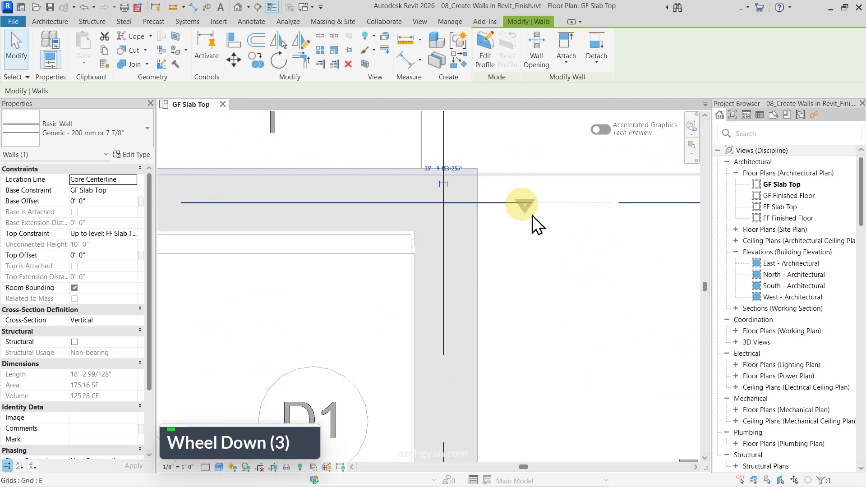
{"action": "middle_click_drag", "start_coordinate": [264, 235], "coordinate": [283, 253]}
{"action": "scroll", "coordinate": [361, 228], "scroll_direction": "up", "scroll_amount": 4}
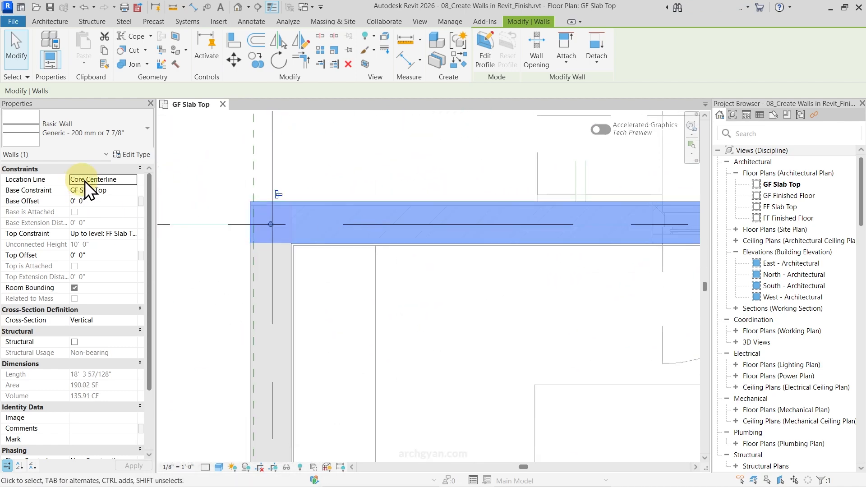
Set the GF Slab Top floor plan's detail level to Fine at the living room's outer wall corner.
{"action": "left_click", "coordinate": [348, 320]}
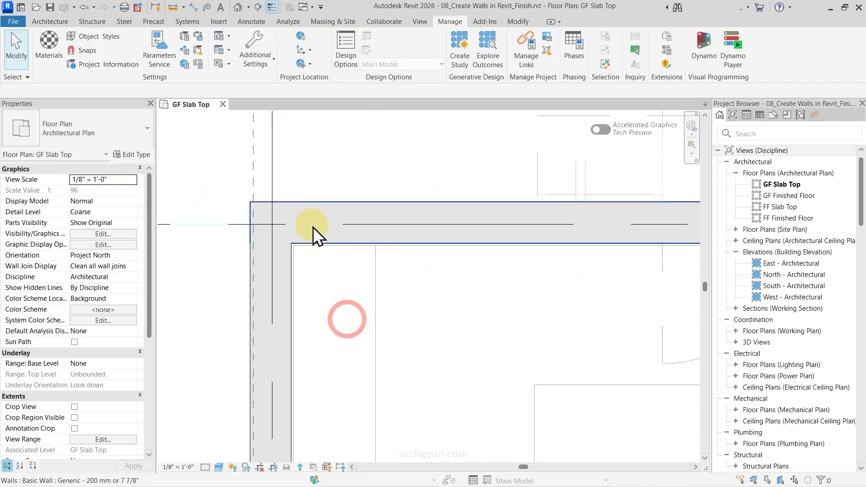
{"action": "scroll", "coordinate": [299, 245], "scroll_direction": "up", "scroll_amount": 8}
{"action": "scroll", "coordinate": [298, 245], "scroll_direction": "up", "scroll_amount": 1}
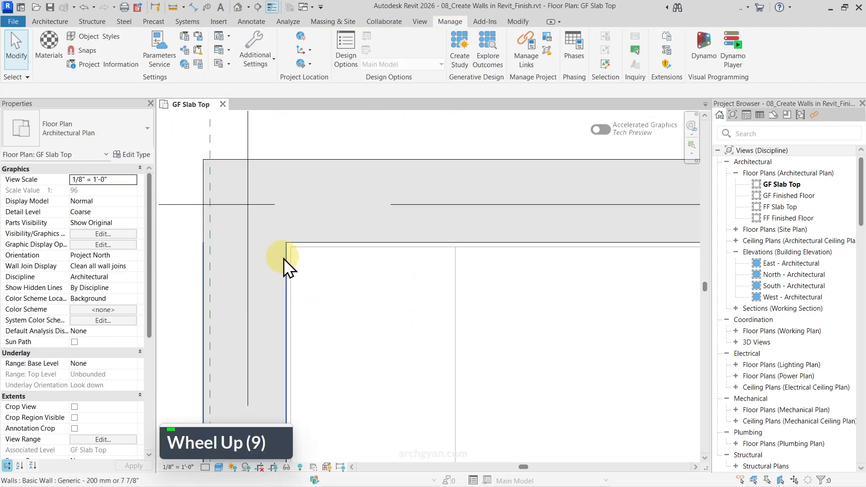
{"action": "double_click", "coordinate": [206, 468]}
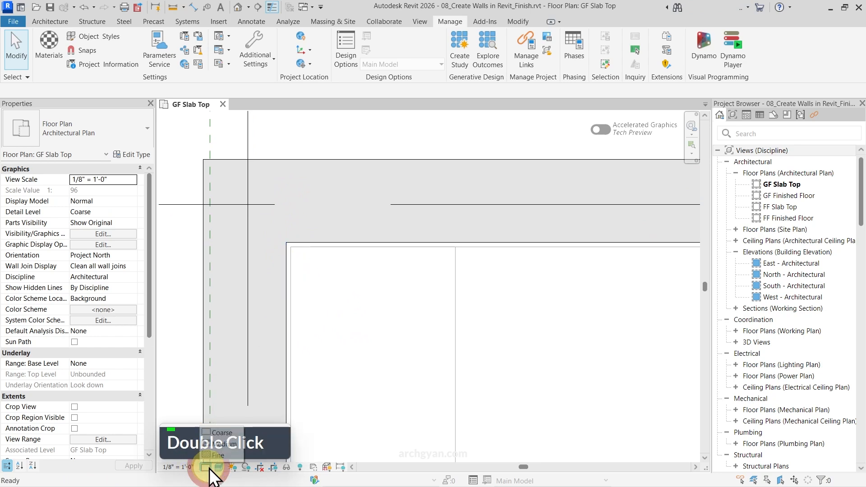
{"action": "left_click", "coordinate": [222, 453]}
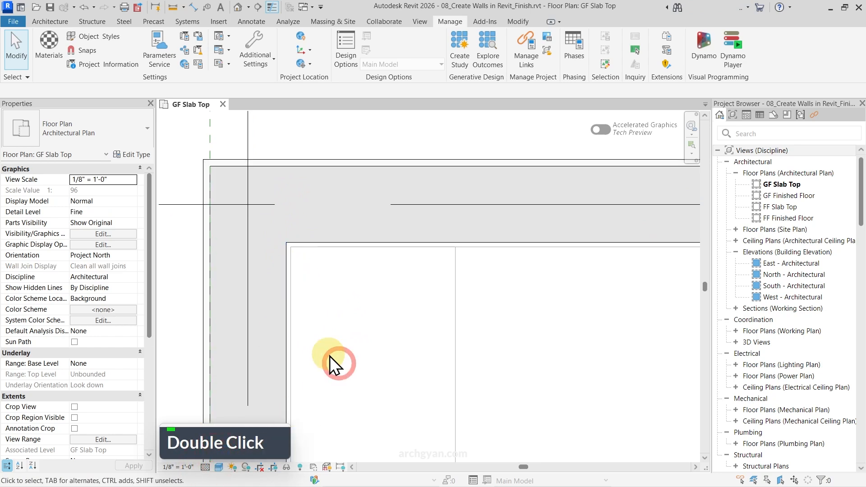
Duplicate the Finish 1 layer in the exterior wall type's structure and move the copy outside the interior core boundary.
{"action": "left_click", "coordinate": [352, 199]}
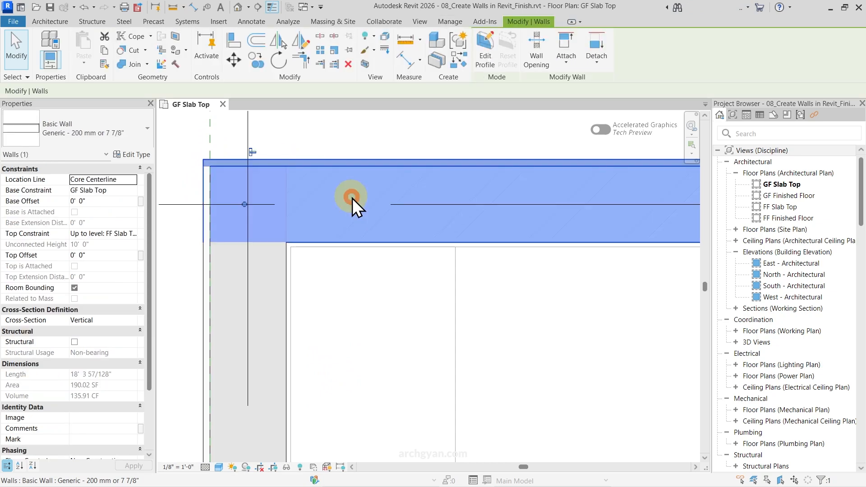
{"action": "left_click", "coordinate": [133, 155]}
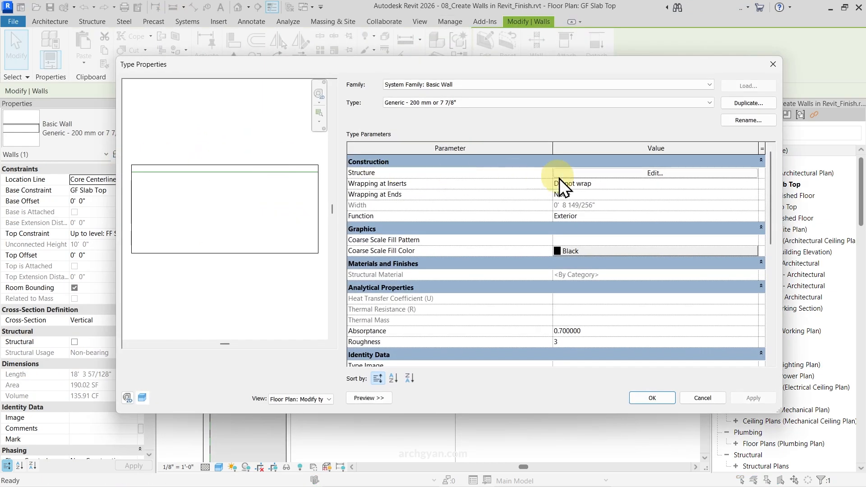
{"action": "left_click", "coordinate": [600, 173]}
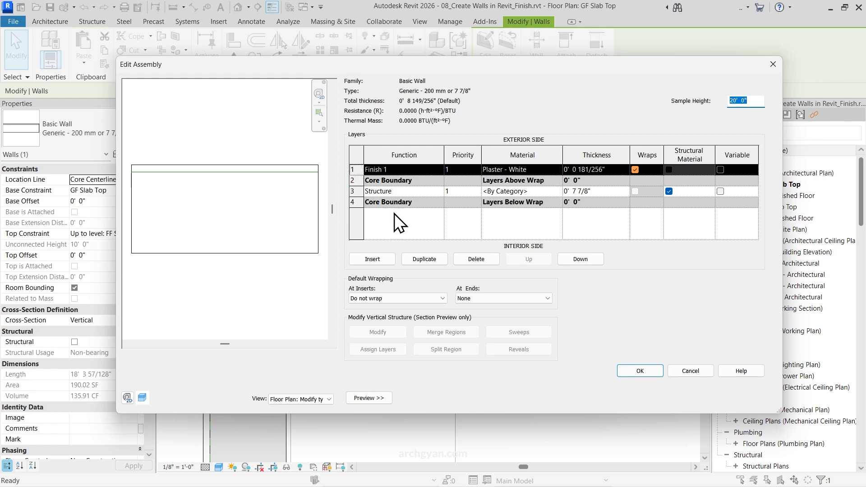
{"action": "left_click", "coordinate": [421, 258]}
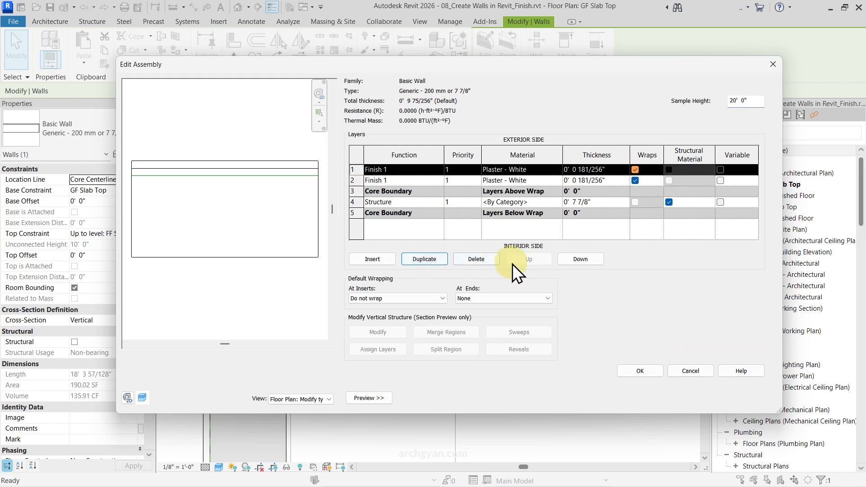
{"action": "left_click", "coordinate": [594, 262]}
{"action": "left_click", "coordinate": [594, 262]}
{"action": "left_click", "coordinate": [594, 262]}
{"action": "left_click", "coordinate": [593, 261]}
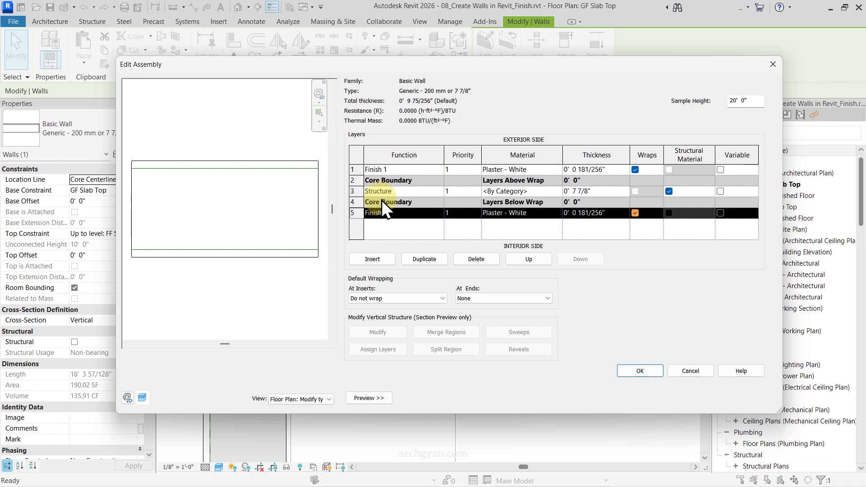
Set the interior Finish 1 layer's thickness to 12 mm and apply the changes to the wall type.
{"action": "left_click", "coordinate": [618, 211]}
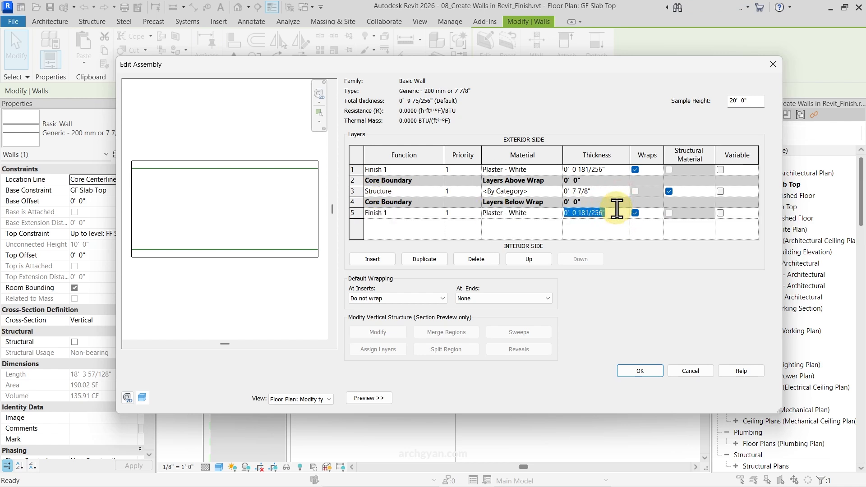
{"action": "type", "text": "12nn"}
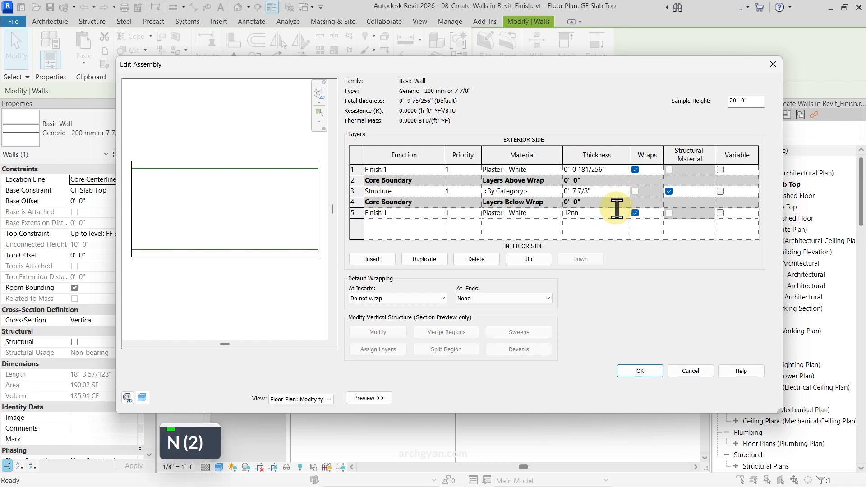
{"action": "key", "text": "BackSpace"}
{"action": "key", "text": "BackSpace"}
{"action": "type", "text": "mm"}
{"action": "key", "text": "Return"}
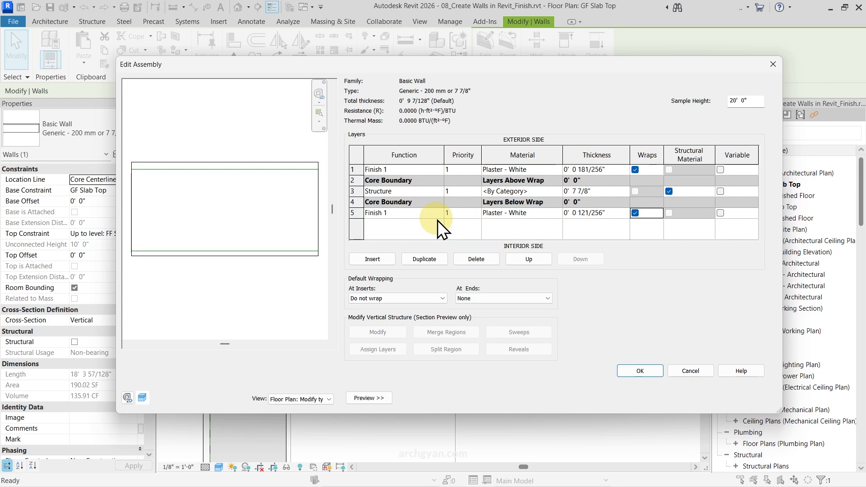
{"action": "left_click", "coordinate": [645, 373]}
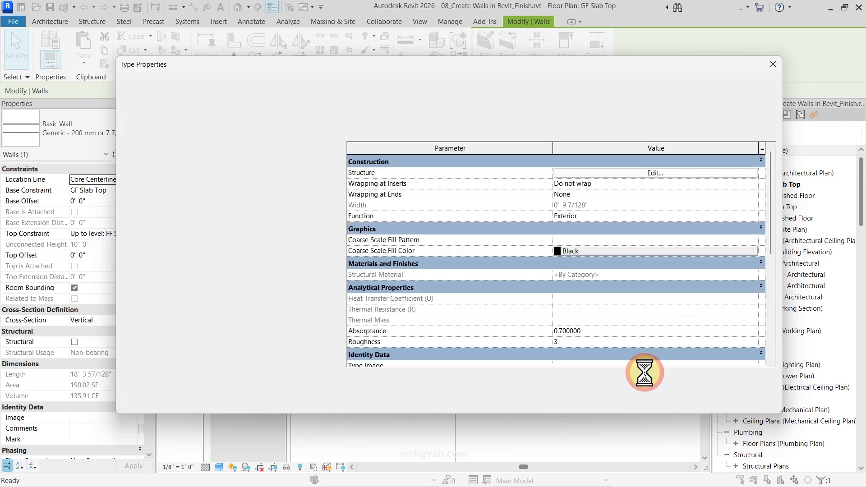
{"action": "left_click", "coordinate": [655, 399]}
{"action": "left_click", "coordinate": [618, 397]}
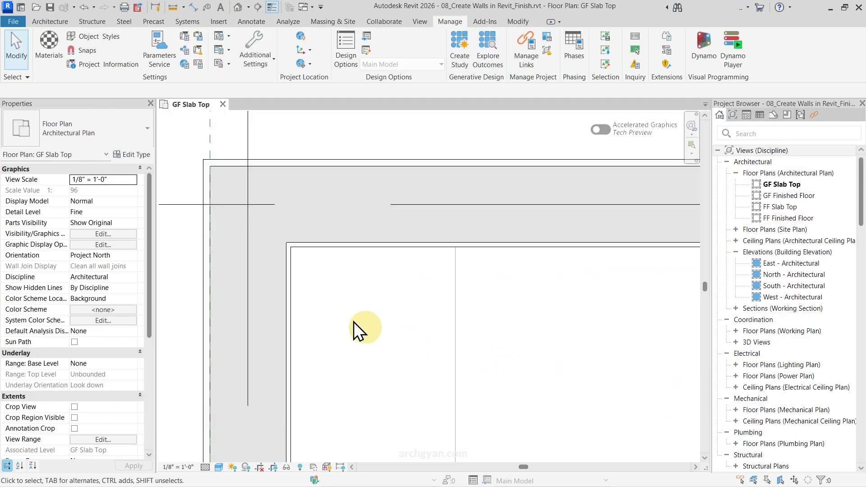
Examine the exterior and interior plaster layers on the wall at the living room's outer corner.
{"action": "scroll", "coordinate": [291, 250], "scroll_direction": "up", "scroll_amount": 5}
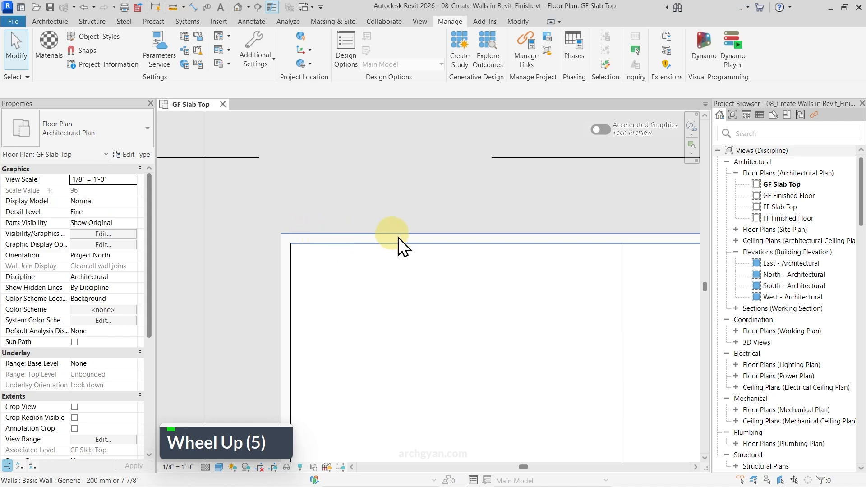
{"action": "scroll", "coordinate": [408, 250], "scroll_direction": "down", "scroll_amount": 4}
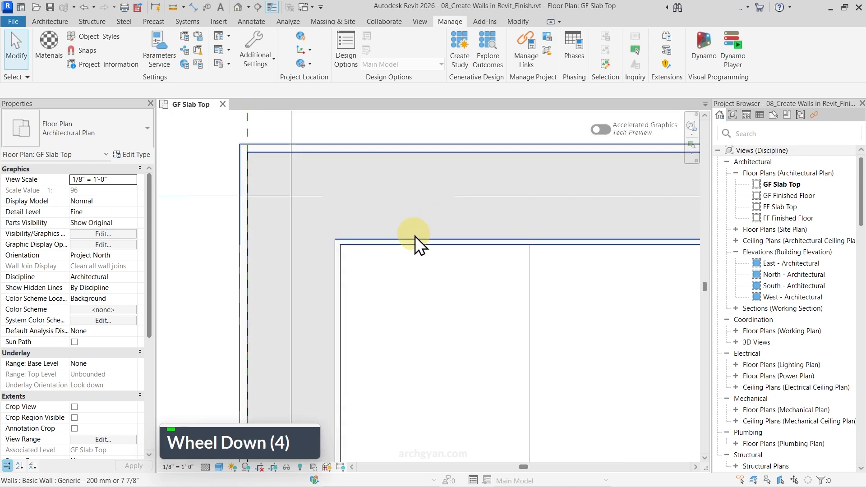
{"action": "left_click", "coordinate": [415, 236]}
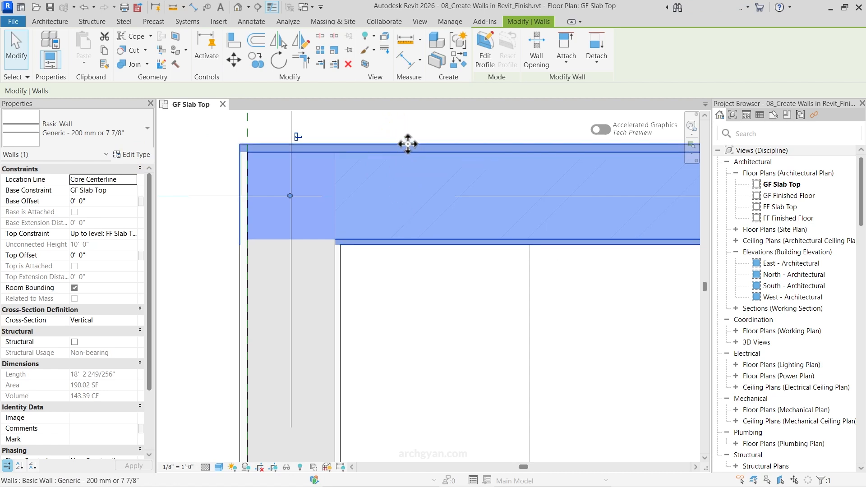
{"action": "scroll", "coordinate": [419, 143], "scroll_direction": "down", "scroll_amount": 6}
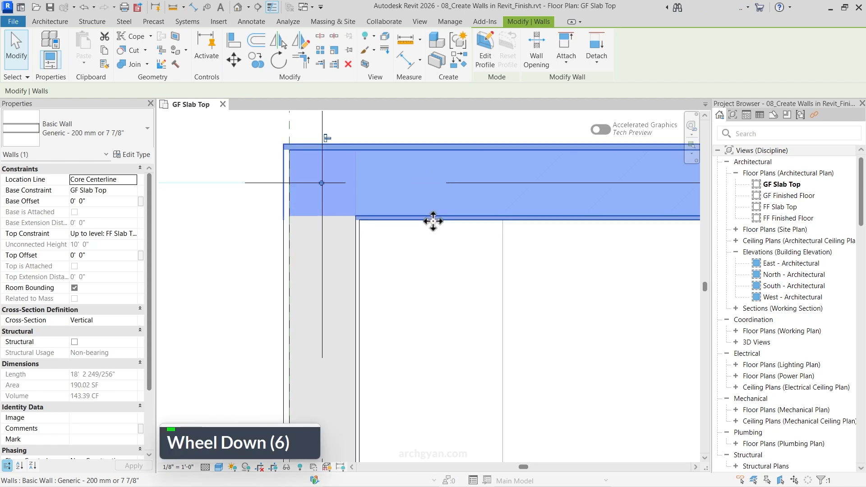
{"action": "left_click", "coordinate": [372, 247]}
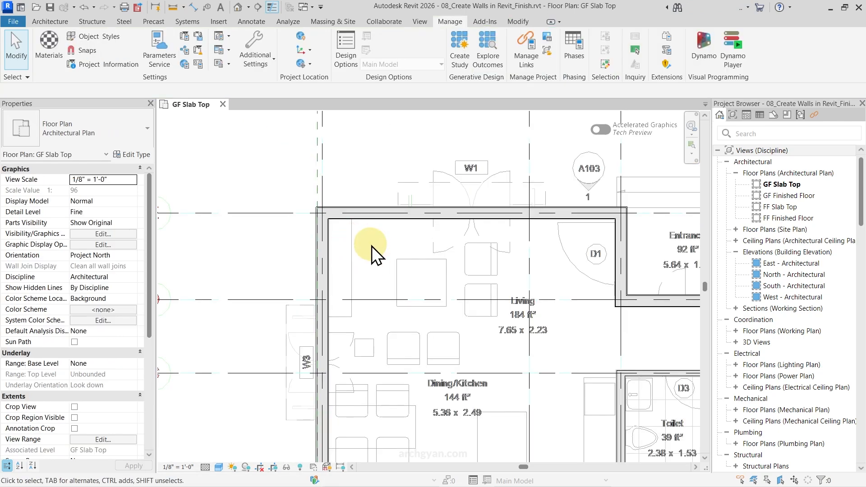
{"action": "scroll", "coordinate": [386, 221], "scroll_direction": "up", "scroll_amount": 3}
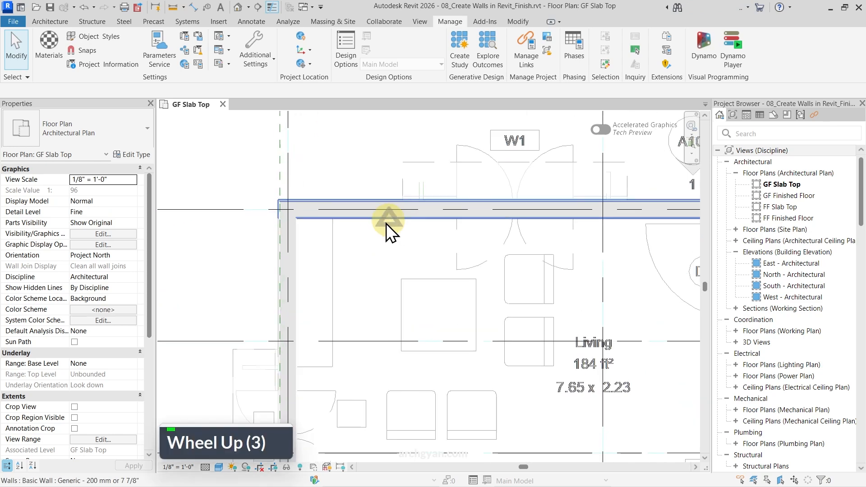
Flip the orientation of the living room wall containing window W1 back and forth between its exterior and interior sides.
{"action": "left_click", "coordinate": [336, 214]}
{"action": "scroll", "coordinate": [337, 214], "scroll_direction": "down", "scroll_amount": 3}
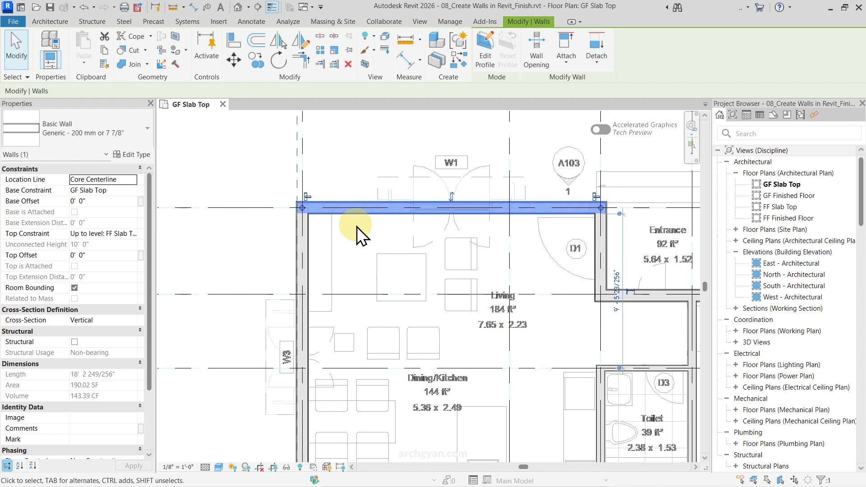
{"action": "scroll", "coordinate": [452, 200], "scroll_direction": "up", "scroll_amount": 5}
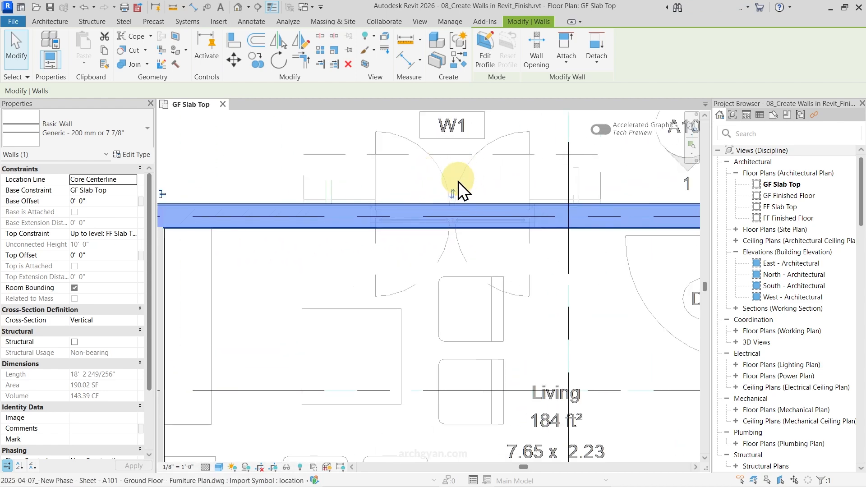
{"action": "scroll", "coordinate": [456, 196], "scroll_direction": "down", "scroll_amount": 3}
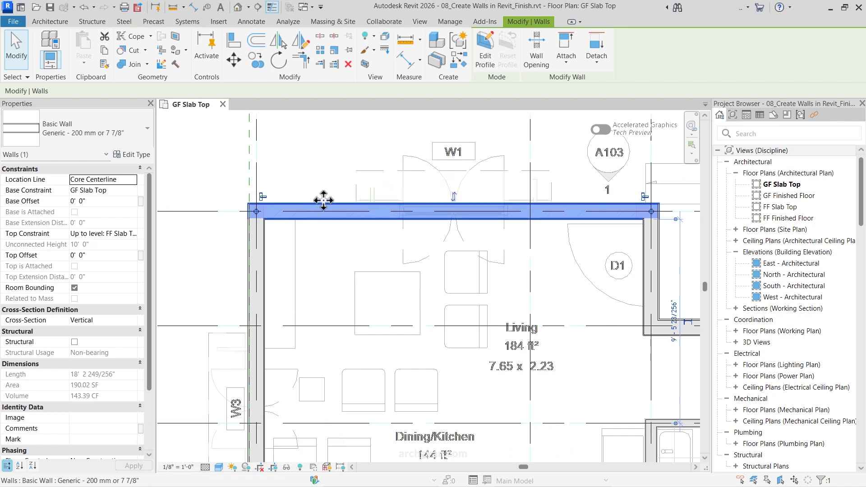
{"action": "left_click", "coordinate": [455, 194]}
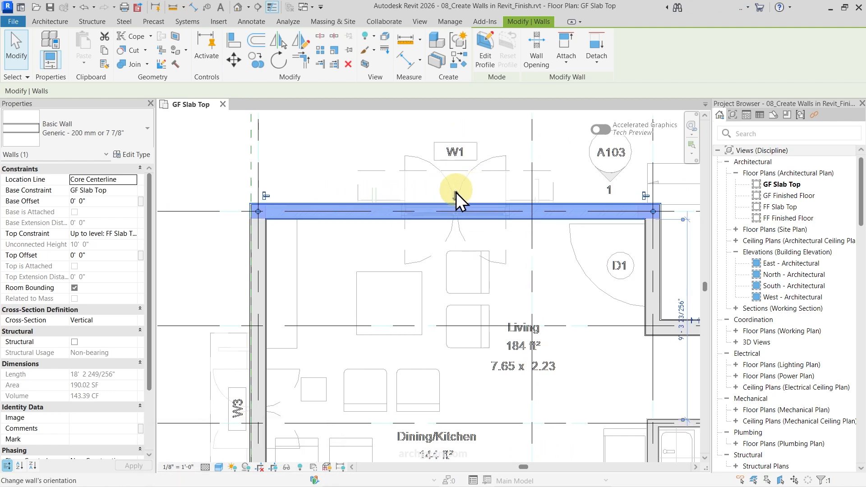
{"action": "left_click", "coordinate": [455, 194]}
{"action": "left_click", "coordinate": [456, 228]}
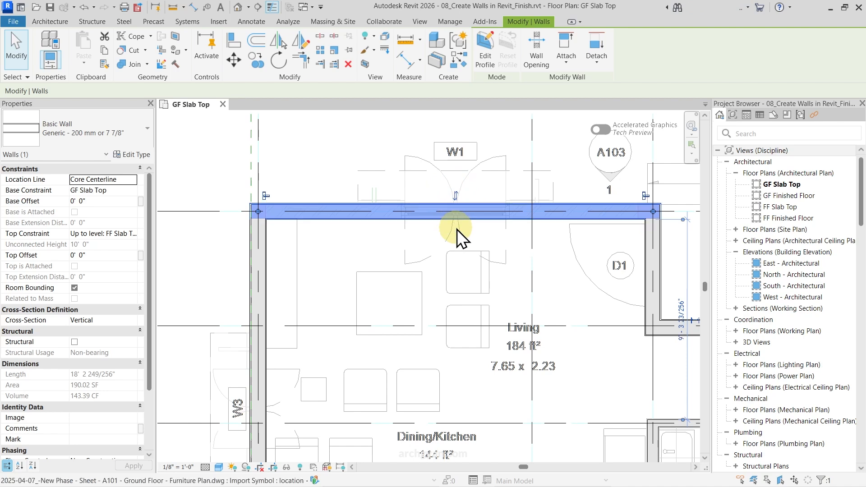
{"action": "left_click", "coordinate": [454, 198]}
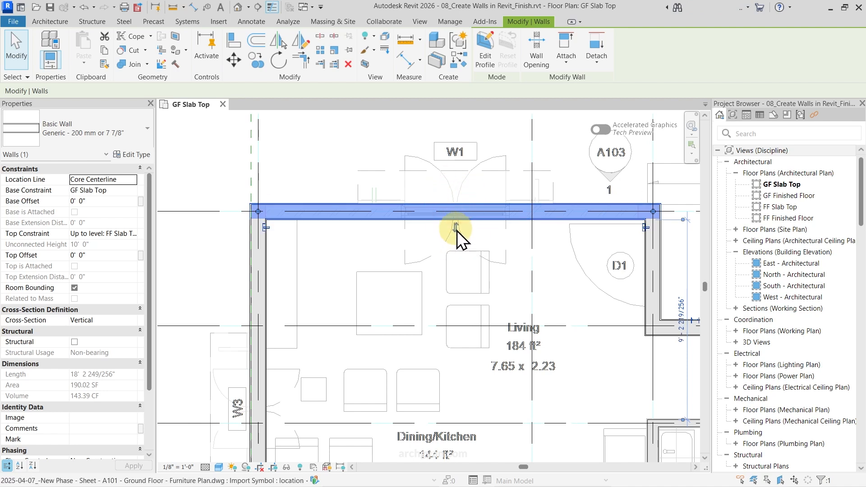
Flip the living room wall containing window W1 so its exterior side faces outdoors, and inspect its plaster layers up close.
{"action": "left_click", "coordinate": [456, 231]}
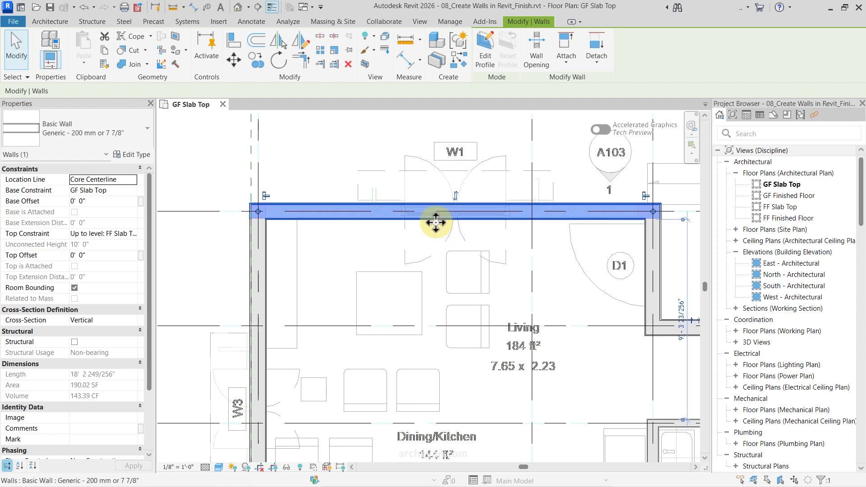
{"action": "scroll", "coordinate": [451, 211], "scroll_direction": "down", "scroll_amount": 5}
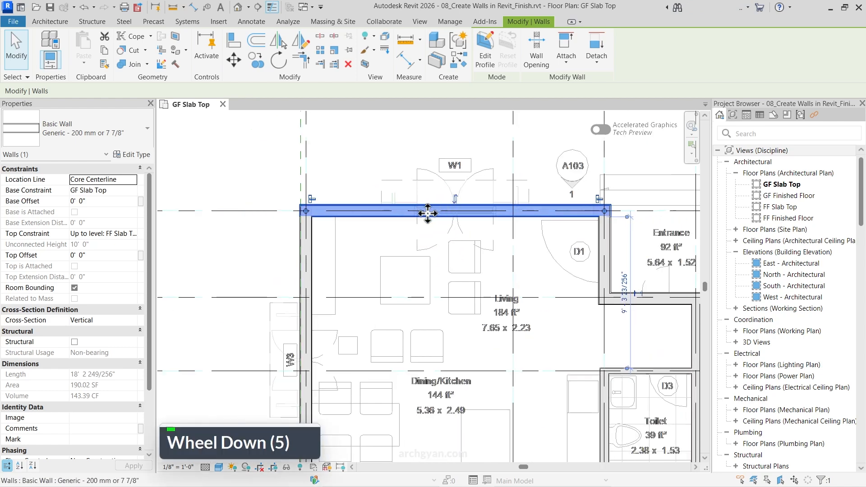
{"action": "scroll", "coordinate": [453, 200], "scroll_direction": "up", "scroll_amount": 2}
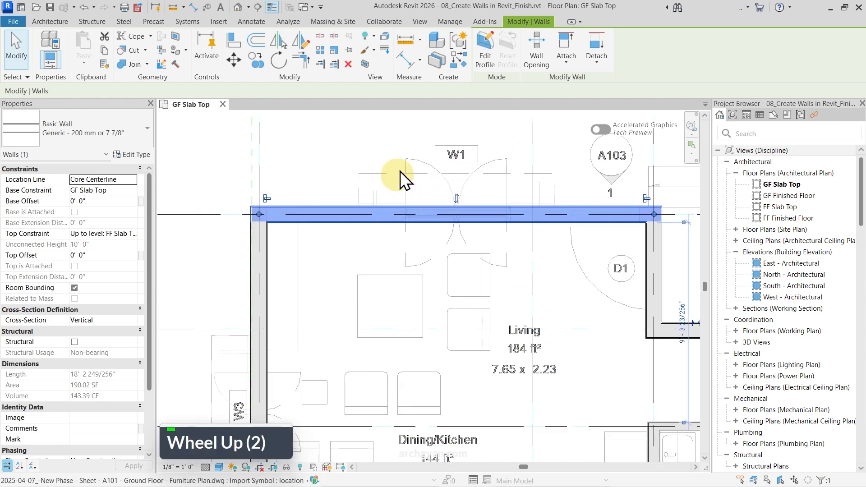
{"action": "left_click", "coordinate": [449, 217]}
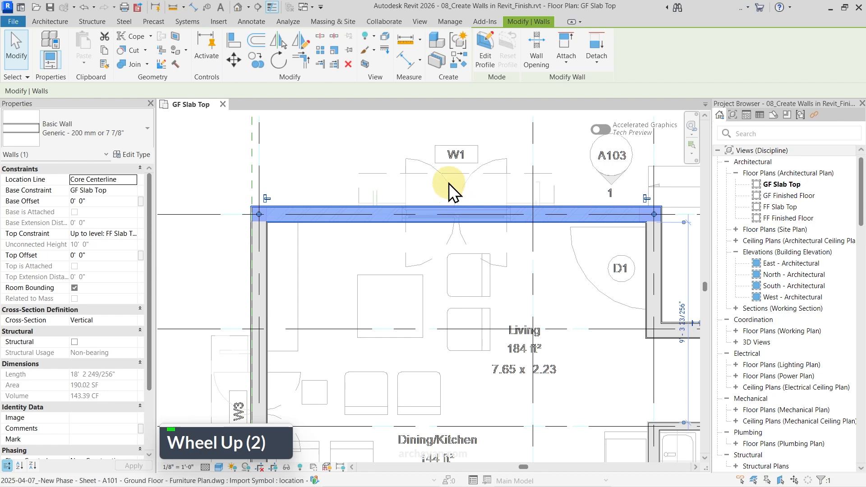
{"action": "scroll", "coordinate": [471, 198], "scroll_direction": "up", "scroll_amount": 10}
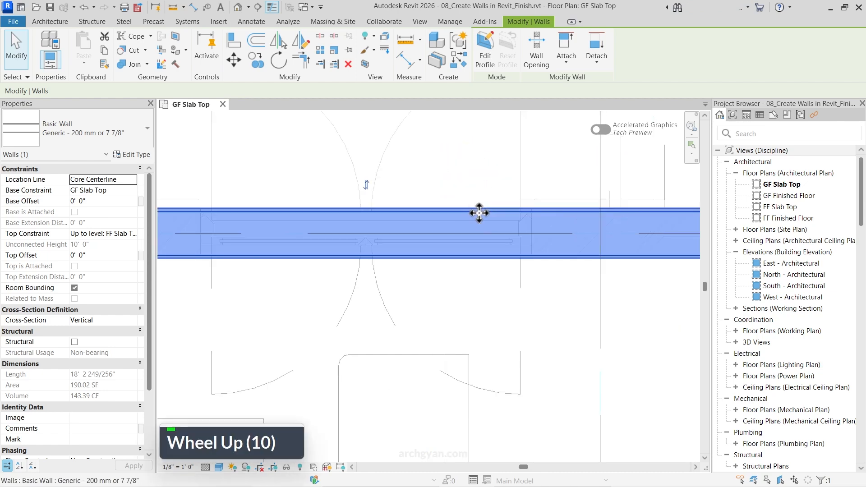
{"action": "scroll", "coordinate": [477, 204], "scroll_direction": "up", "scroll_amount": 5}
{"action": "left_click", "coordinate": [484, 180]}
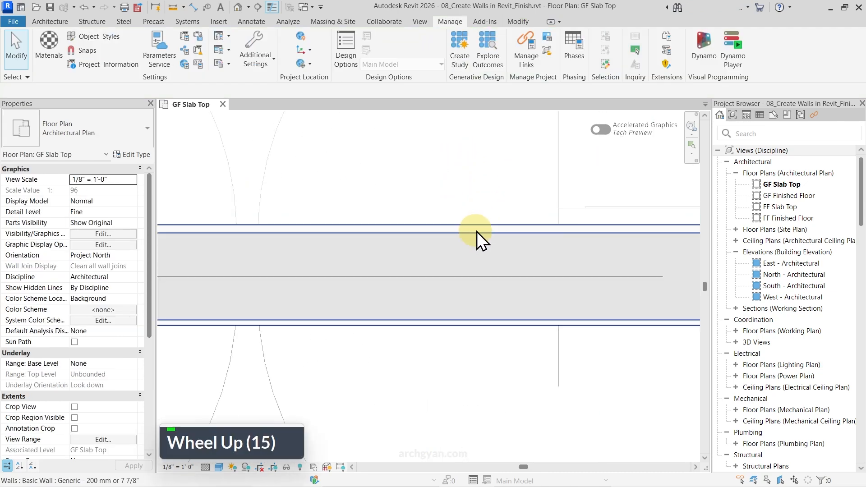
{"action": "scroll", "coordinate": [499, 240], "scroll_direction": "down", "scroll_amount": 13}
{"action": "left_click", "coordinate": [569, 171]}
Examine the exterior side orientation of the wall containing window W3 and of the long wall containing the W2 windows.
{"action": "scroll", "coordinate": [571, 175], "scroll_direction": "up", "scroll_amount": 1}
{"action": "middle_click_drag", "start_coordinate": [354, 253], "coordinate": [449, 149]}
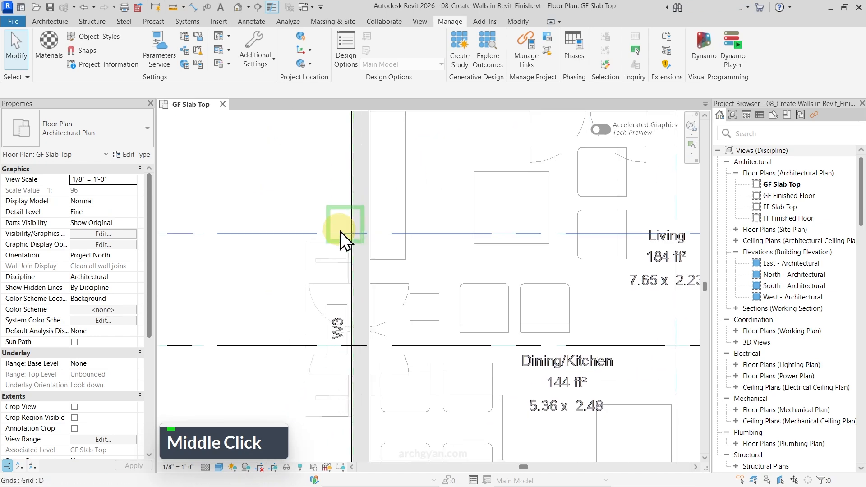
{"action": "left_click", "coordinate": [360, 216]}
{"action": "scroll", "coordinate": [360, 316], "scroll_direction": "up", "scroll_amount": 11}
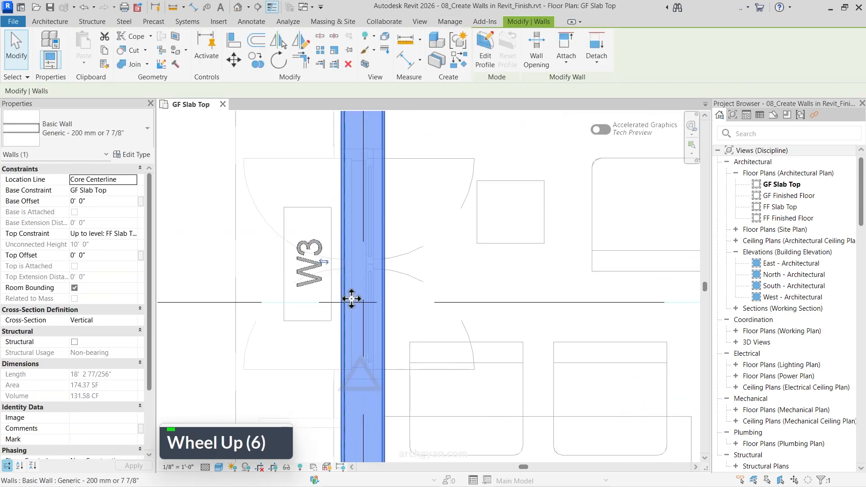
{"action": "scroll", "coordinate": [329, 252], "scroll_direction": "down", "scroll_amount": 12}
{"action": "middle_click_drag", "start_coordinate": [330, 247], "coordinate": [199, 136]}
{"action": "left_click", "coordinate": [370, 241]}
{"action": "middle_click_drag", "start_coordinate": [364, 284], "coordinate": [293, 298]}
{"action": "scroll", "coordinate": [271, 289], "scroll_direction": "down", "scroll_amount": 5}
{"action": "scroll", "coordinate": [250, 285], "scroll_direction": "up", "scroll_amount": 5}
{"action": "scroll", "coordinate": [280, 289], "scroll_direction": "up", "scroll_amount": 4}
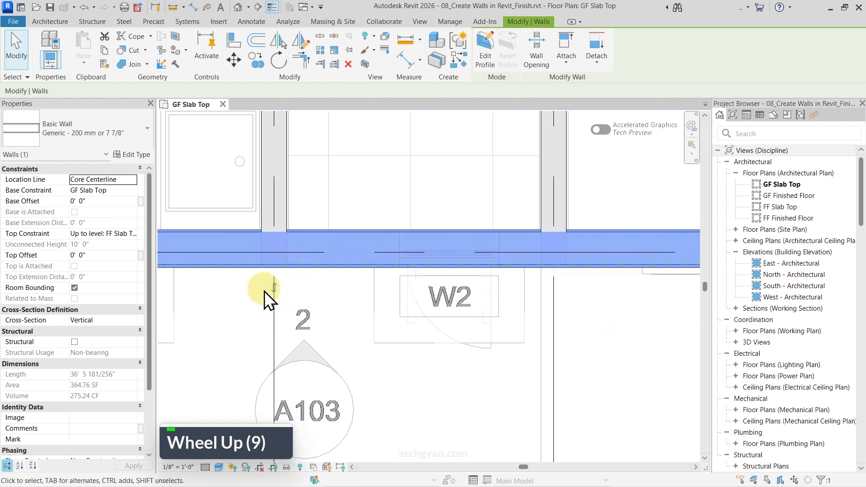
{"action": "scroll", "coordinate": [253, 302], "scroll_direction": "down", "scroll_amount": 16}
{"action": "key", "text": "Escape"}
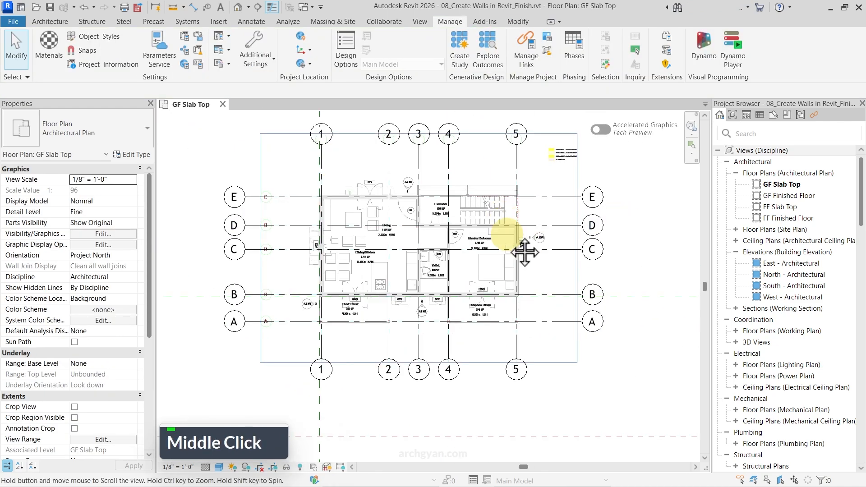
{"action": "middle_click_drag", "start_coordinate": [507, 242], "coordinate": [511, 261]}
Draw two separate vertical Generic - 100mm test walls about 6' long beside grid 1 above grid E, one upward and one downward.
{"action": "left_click", "coordinate": [53, 23]}
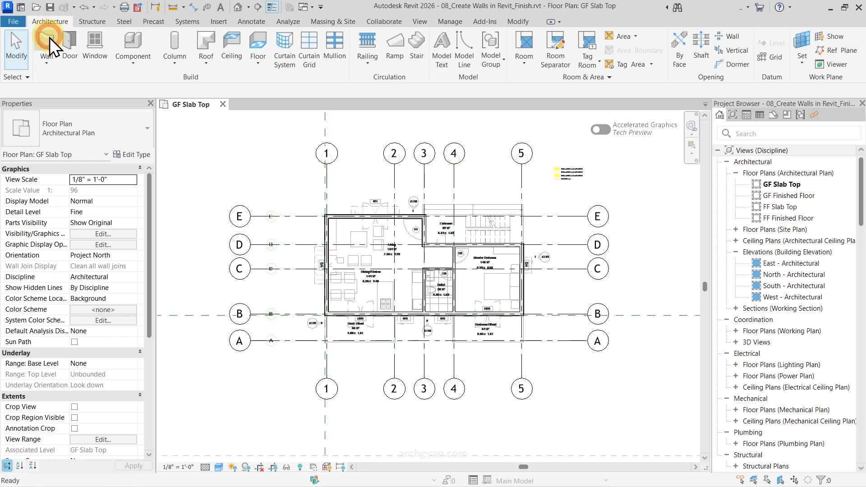
{"action": "left_click", "coordinate": [50, 37]}
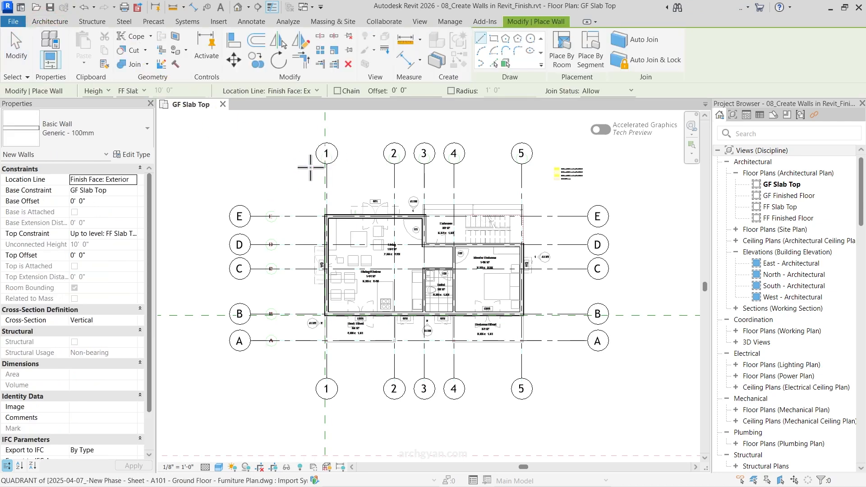
{"action": "left_click", "coordinate": [279, 92]}
{"action": "left_click", "coordinate": [280, 92]}
{"action": "scroll", "coordinate": [243, 149], "scroll_direction": "up", "scroll_amount": 4}
{"action": "middle_click_drag", "start_coordinate": [247, 155], "coordinate": [339, 208]}
{"action": "left_click", "coordinate": [362, 275]}
{"action": "scroll", "coordinate": [361, 213], "scroll_direction": "up", "scroll_amount": 4}
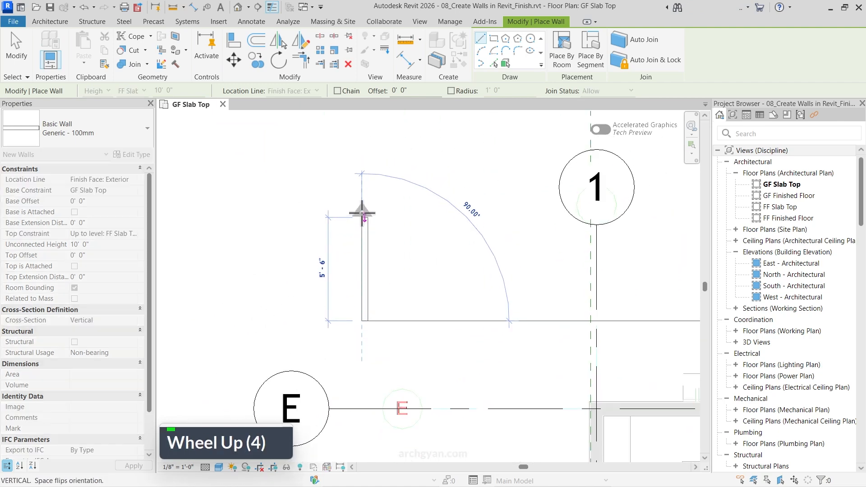
{"action": "left_click", "coordinate": [362, 211]}
{"action": "left_click", "coordinate": [469, 209]}
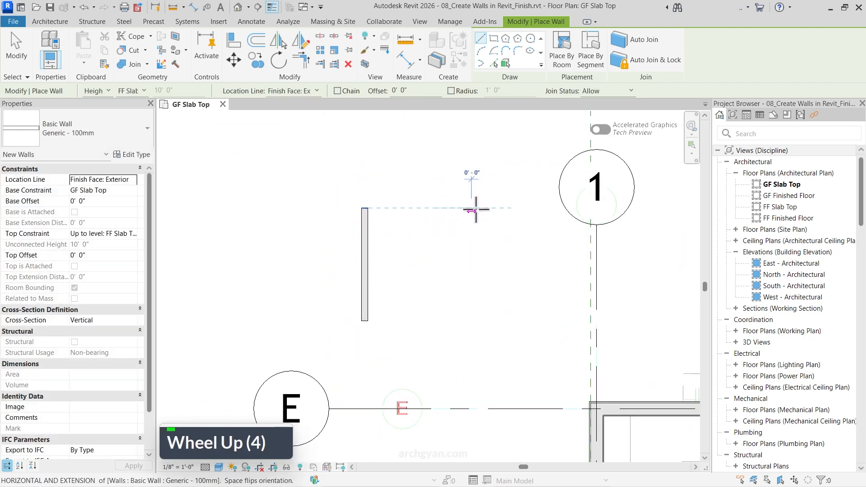
{"action": "left_click", "coordinate": [469, 320]}
{"action": "key", "text": "Escape"}
{"action": "key", "text": "Escape"}
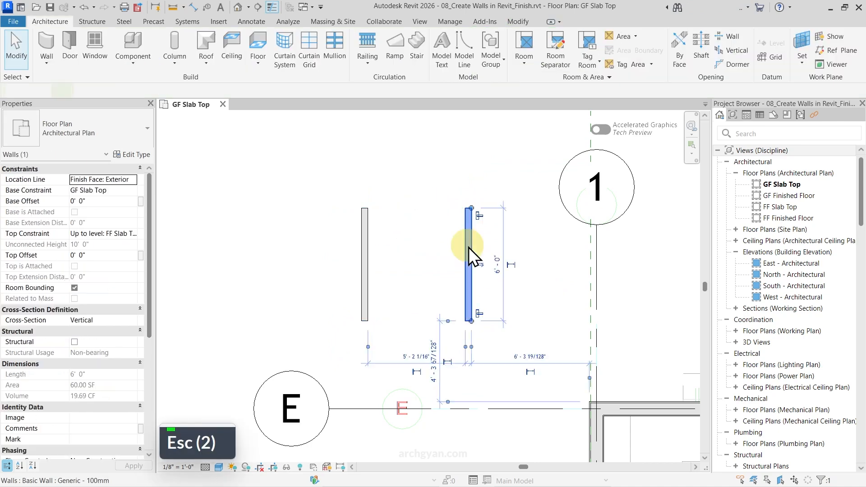
Delete both vertical test walls beside grid 1.
{"action": "left_click", "coordinate": [468, 247]}
{"action": "key", "text": "Delete"}
{"action": "left_click", "coordinate": [364, 240]}
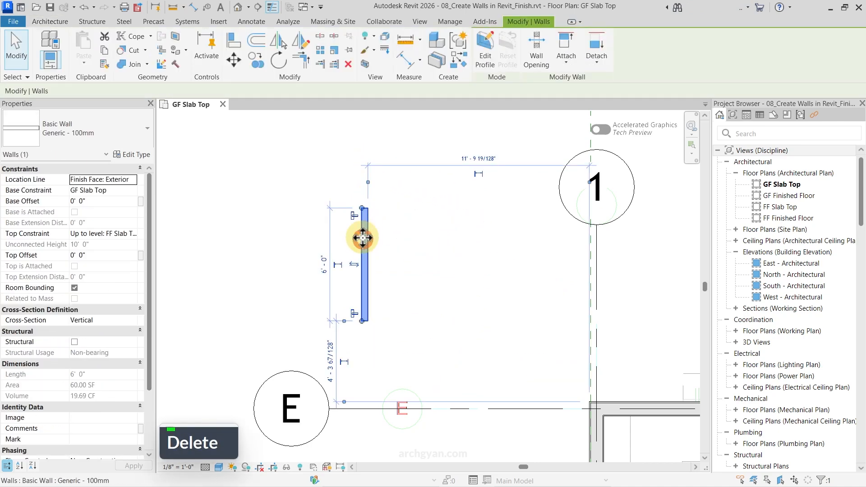
{"action": "key", "text": "Delete"}
With Chain enabled, draw a closed clockwise enclosure of Generic - 100mm walls, about 5' by 5'-6", and check its walls' exterior sides.
{"action": "key", "text": "w"}
{"action": "key", "text": "a"}
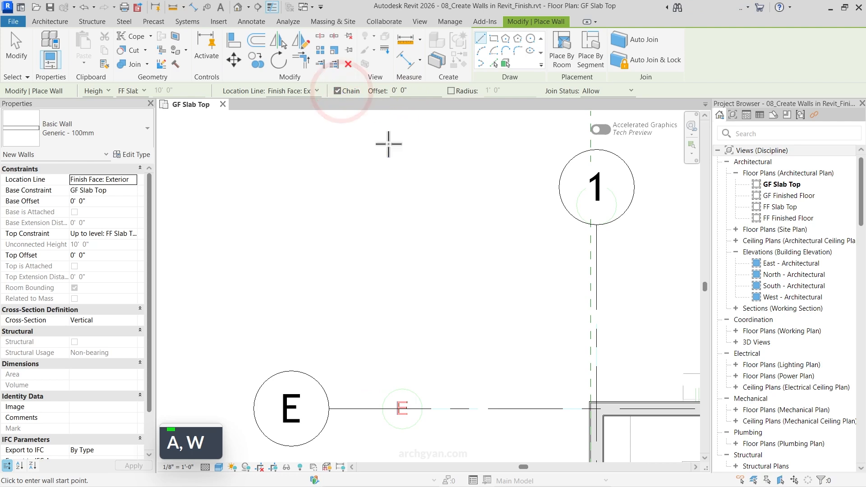
{"action": "left_click", "coordinate": [368, 287]}
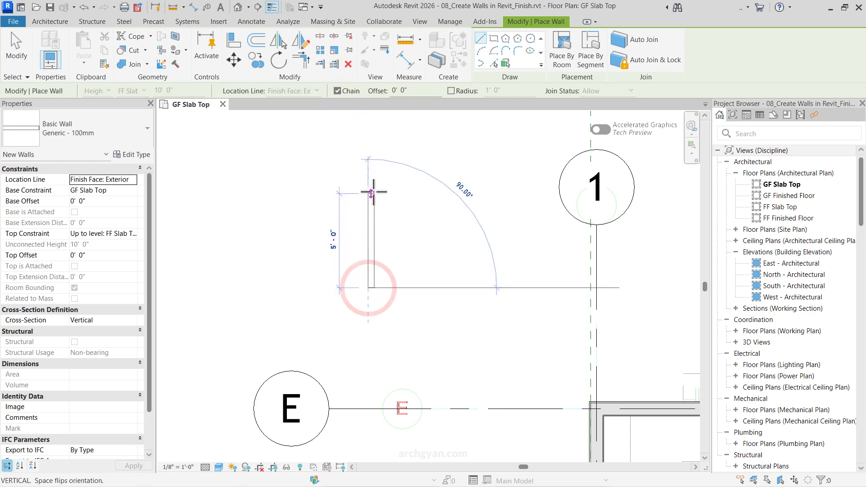
{"action": "left_click", "coordinate": [371, 185]}
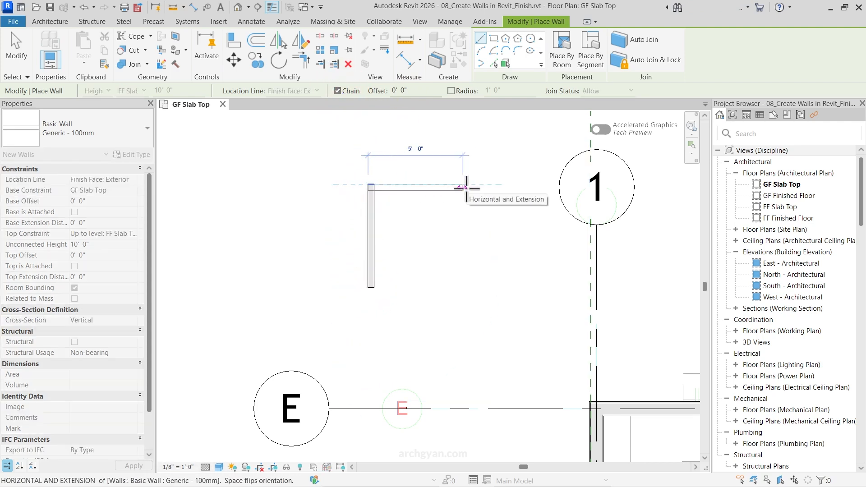
{"action": "left_click", "coordinate": [462, 185]}
{"action": "left_click", "coordinate": [462, 288]}
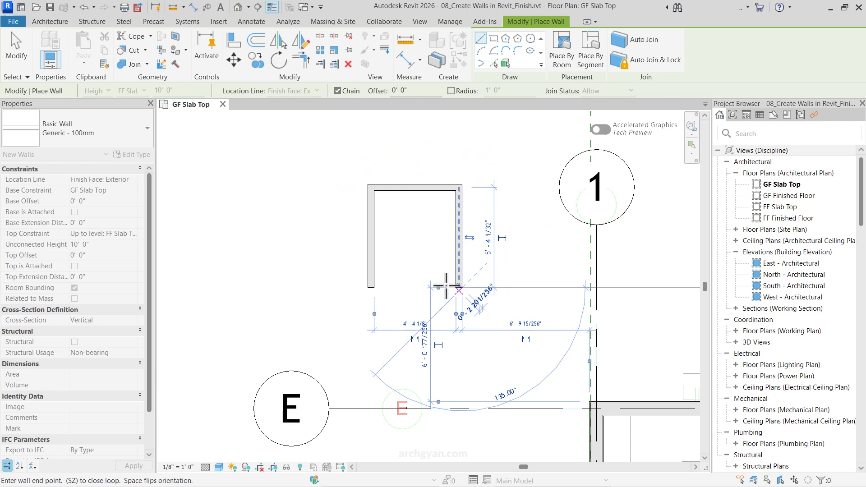
{"action": "left_click", "coordinate": [371, 287]}
{"action": "key", "text": "Escape"}
{"action": "key", "text": "Tab"}
{"action": "key", "text": "Escape"}
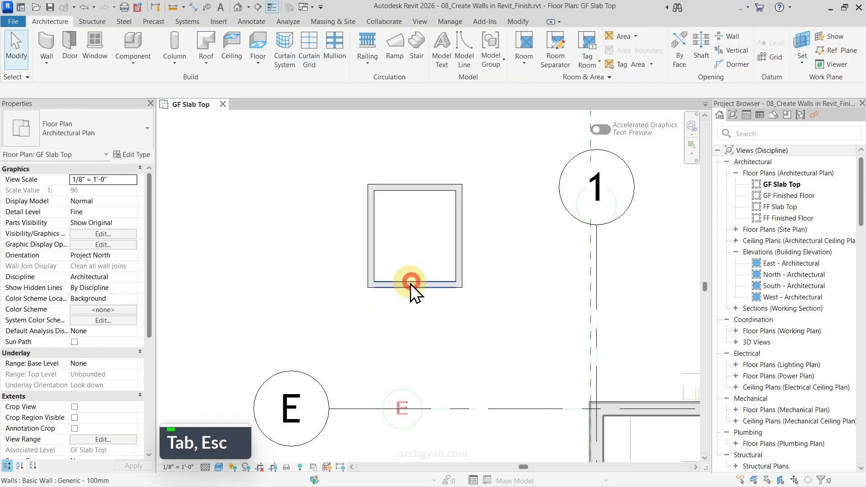
{"action": "left_click", "coordinate": [471, 235]}
{"action": "left_click", "coordinate": [408, 184]}
Draw a second closed enclosure of Generic - 100mm walls counterclockwise above the first one, about 5'-6" wide.
{"action": "scroll", "coordinate": [397, 228], "scroll_direction": "down", "scroll_amount": 3}
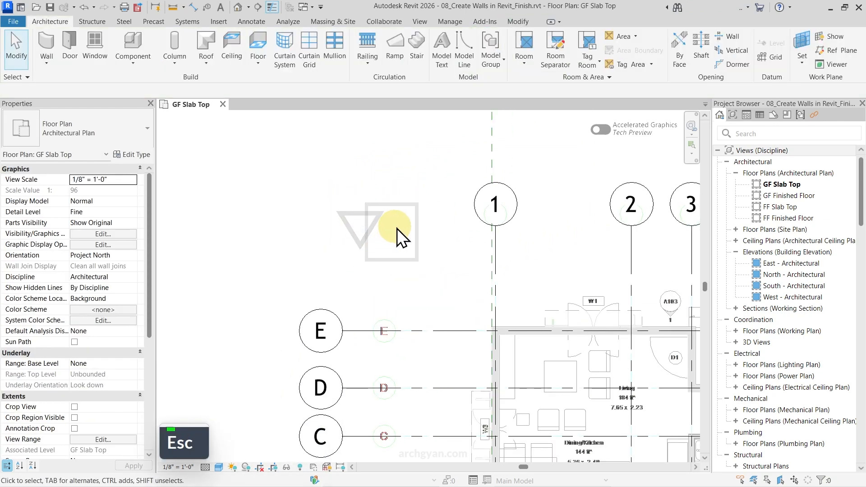
{"action": "key", "text": "w"}
{"action": "key", "text": "a"}
{"action": "left_click", "coordinate": [374, 158]}
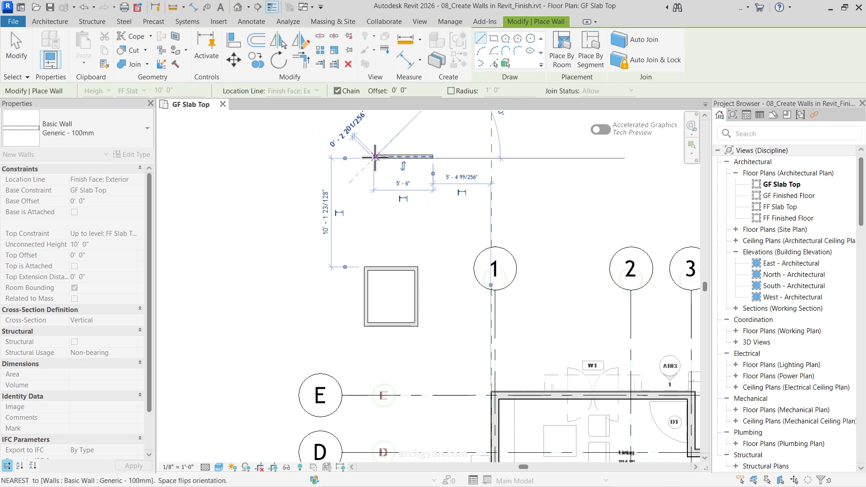
{"action": "left_click", "coordinate": [376, 222]}
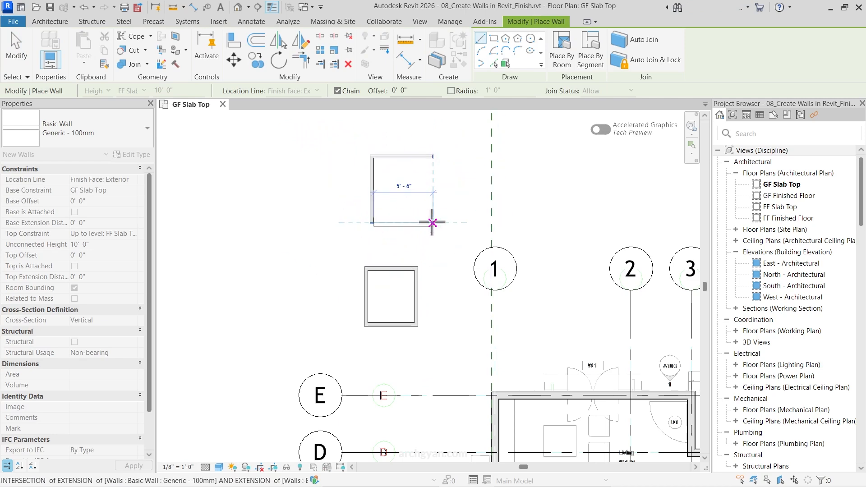
{"action": "left_click", "coordinate": [433, 222]}
{"action": "left_click", "coordinate": [433, 157]}
{"action": "scroll", "coordinate": [431, 186], "scroll_direction": "up", "scroll_amount": 4}
{"action": "key", "text": "Escape"}
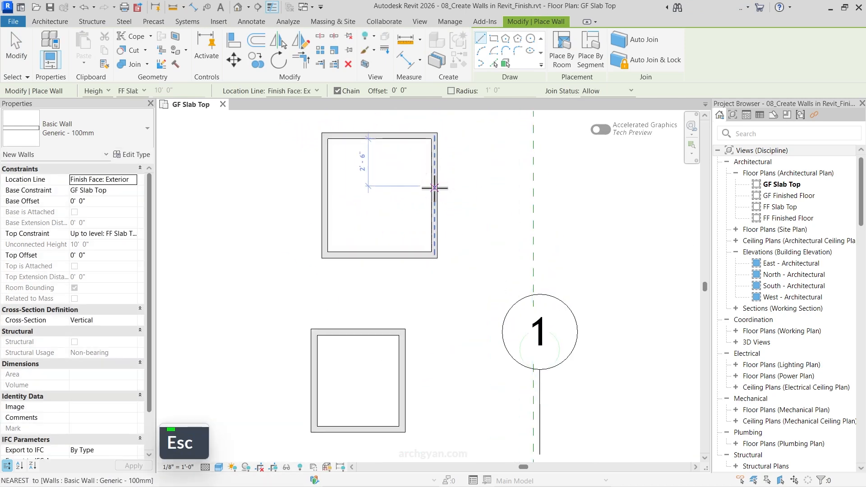
{"action": "key", "text": "Escape"}
{"action": "key", "text": "Tab"}
{"action": "key", "text": "Escape"}
Check which side is exterior on two walls of the counterclockwise enclosure.
{"action": "left_click", "coordinate": [436, 199]}
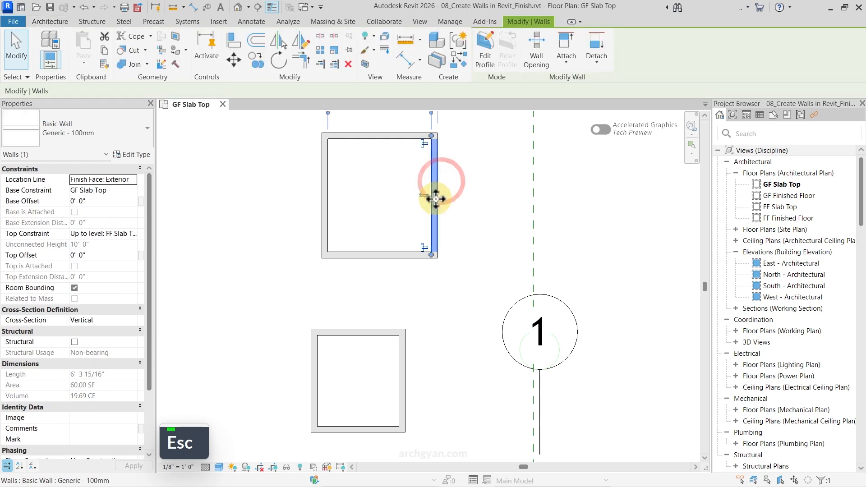
{"action": "left_click", "coordinate": [370, 136]}
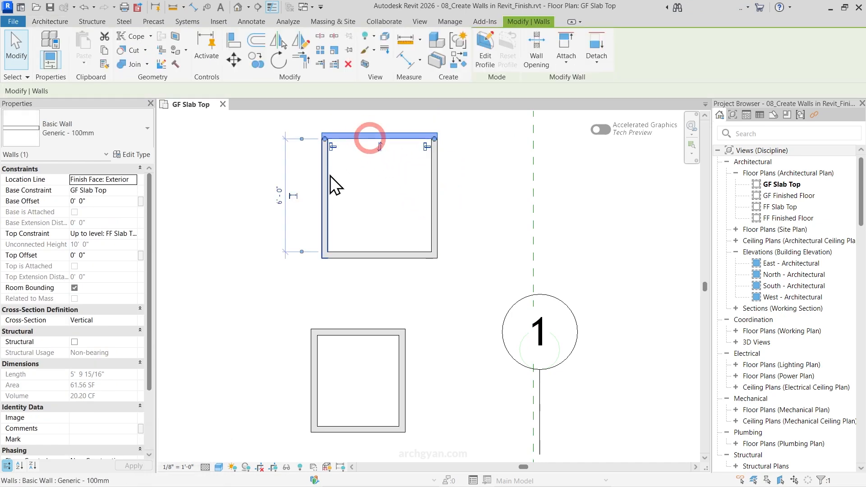
{"action": "key", "text": "Escape"}
{"action": "key", "text": "Escape"}
Delete both rectangular test enclosures beside grid 1.
{"action": "scroll", "coordinate": [388, 193], "scroll_direction": "down", "scroll_amount": 2}
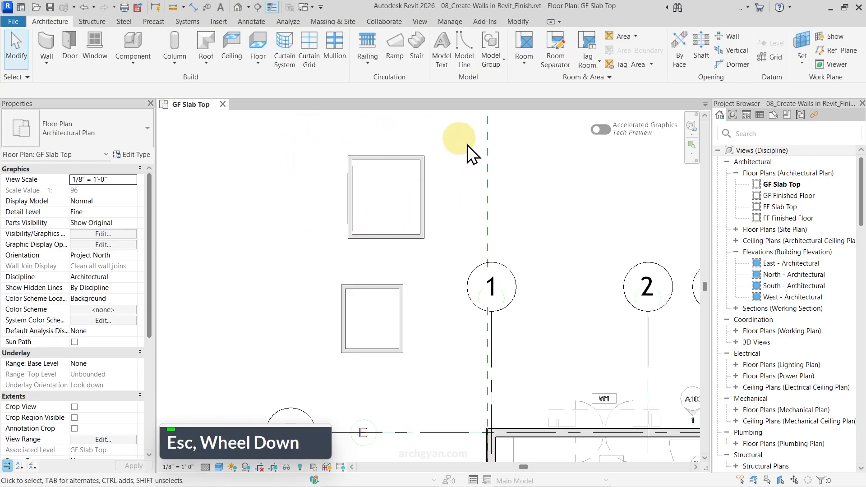
{"action": "key", "text": "Escape"}
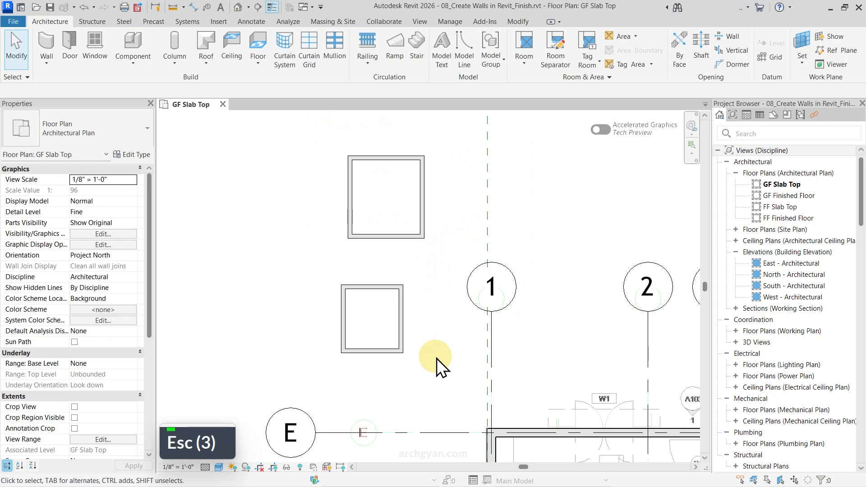
{"action": "left_click_drag", "start_coordinate": [444, 375], "coordinate": [313, 130]}
{"action": "key", "text": "Delete"}
Examine the exterior and interior walls around the living, dining/kitchen and toilet areas of the house plan.
{"action": "scroll", "coordinate": [358, 177], "scroll_direction": "down", "scroll_amount": 6}
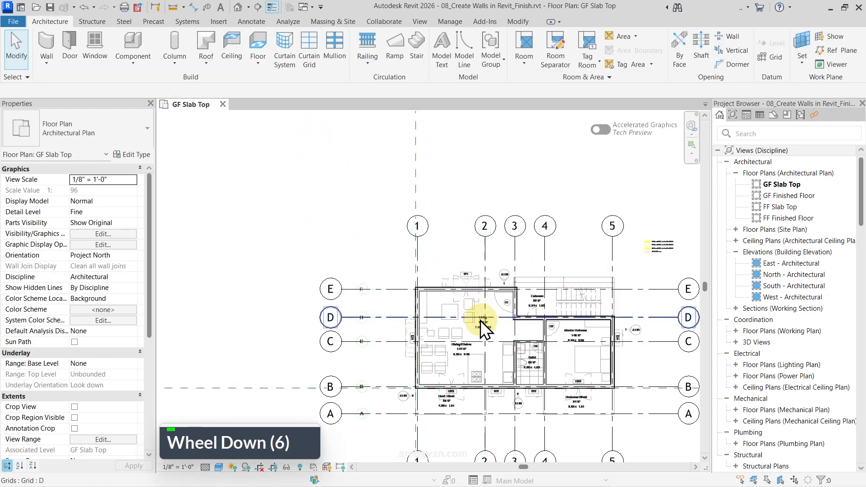
{"action": "scroll", "coordinate": [477, 318], "scroll_direction": "up", "scroll_amount": 6}
{"action": "scroll", "coordinate": [412, 274], "scroll_direction": "up", "scroll_amount": 5}
{"action": "middle_click_drag", "start_coordinate": [398, 281], "coordinate": [333, 178]}
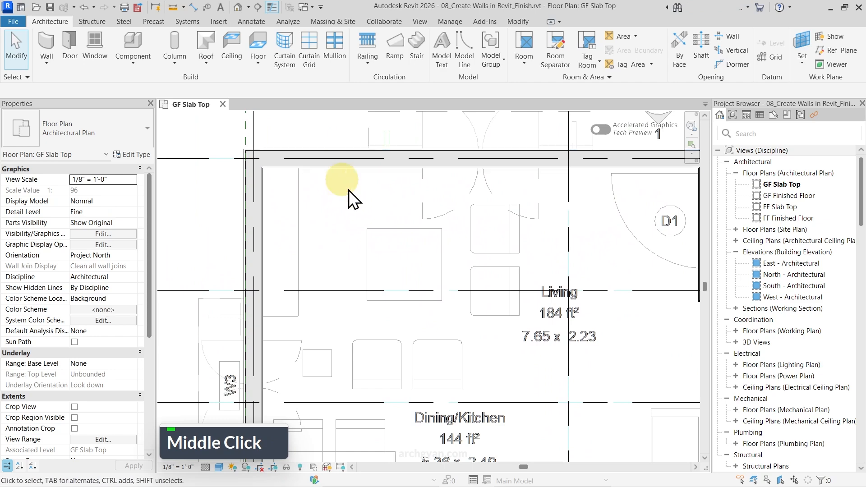
{"action": "scroll", "coordinate": [356, 186], "scroll_direction": "down", "scroll_amount": 5}
{"action": "scroll", "coordinate": [308, 192], "scroll_direction": "up", "scroll_amount": 5}
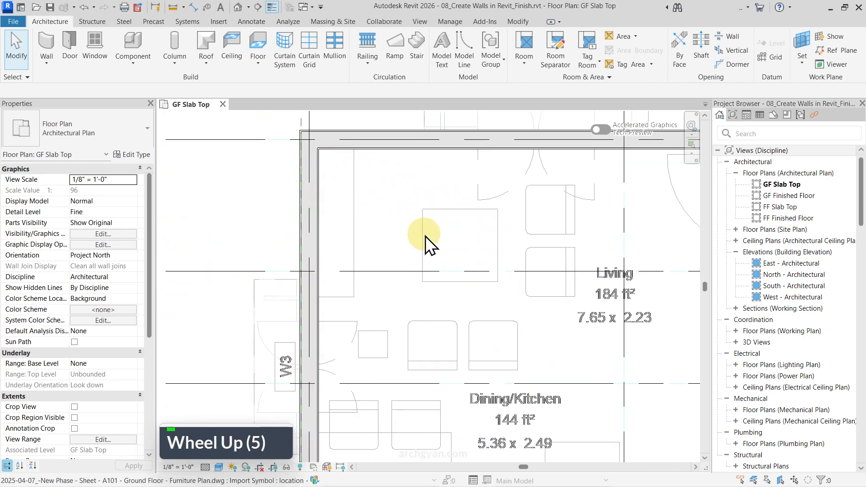
{"action": "scroll", "coordinate": [321, 196], "scroll_direction": "down", "scroll_amount": 2}
{"action": "scroll", "coordinate": [581, 306], "scroll_direction": "up", "scroll_amount": 2}
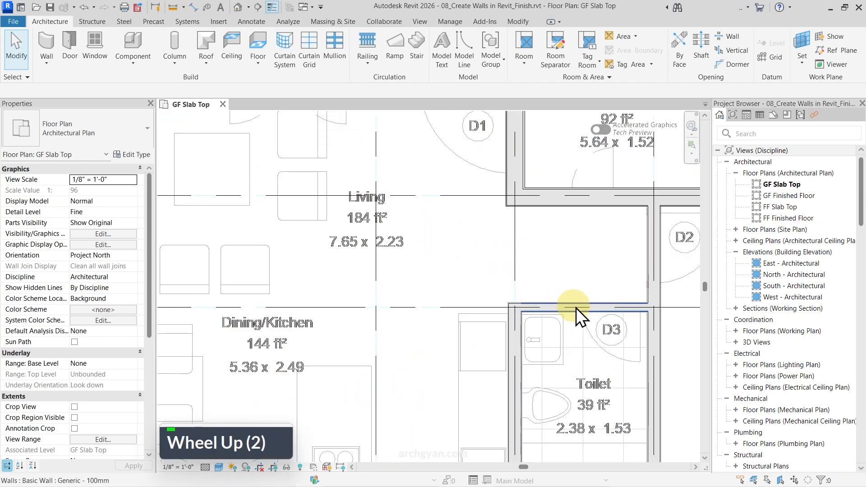
{"action": "scroll", "coordinate": [575, 307], "scroll_direction": "down", "scroll_amount": 3}
{"action": "middle_click_drag", "start_coordinate": [308, 230], "coordinate": [368, 286]}
{"action": "scroll", "coordinate": [406, 278], "scroll_direction": "down", "scroll_amount": 3}
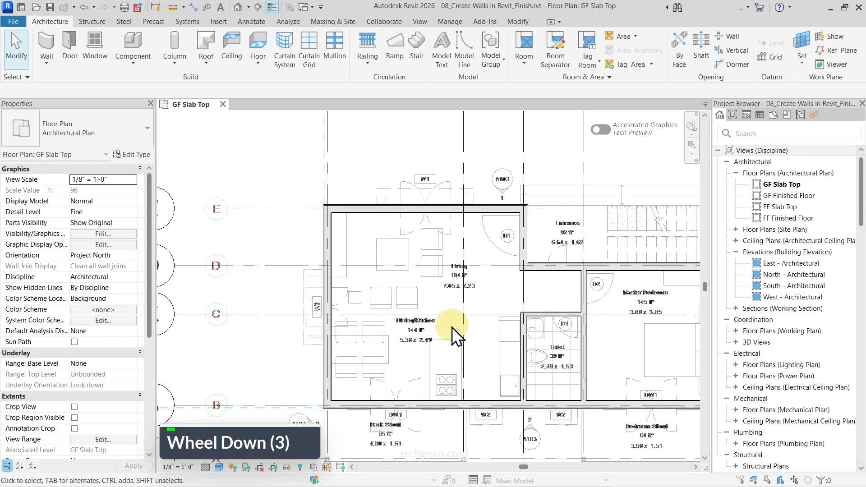
{"action": "scroll", "coordinate": [378, 223], "scroll_direction": "up", "scroll_amount": 4}
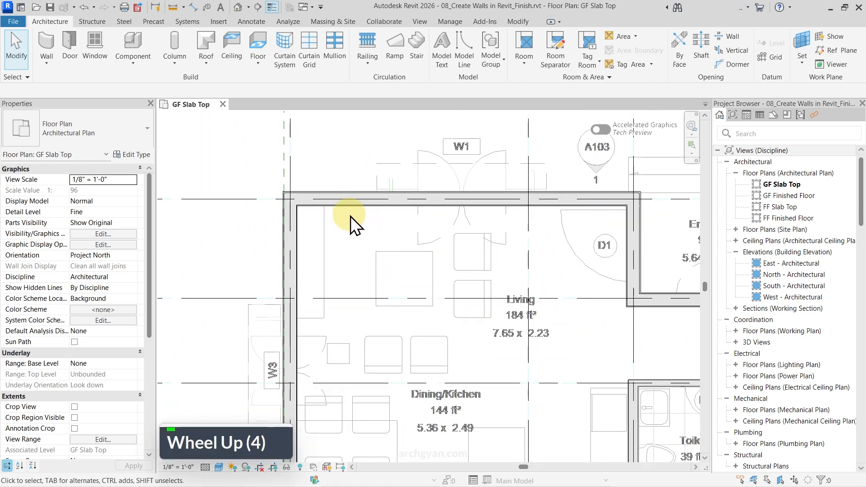
Review the location line options of the exterior wall along the living room's upper edge.
{"action": "scroll", "coordinate": [334, 204], "scroll_direction": "up", "scroll_amount": 8}
{"action": "left_click", "coordinate": [329, 203]}
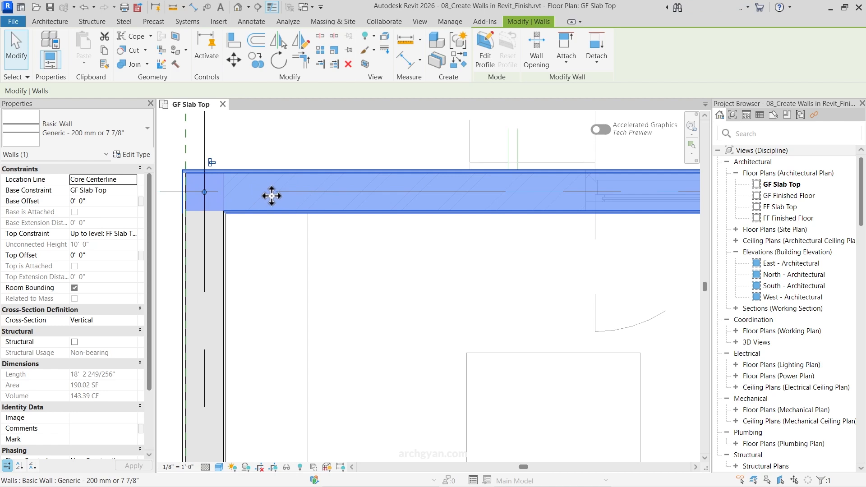
{"action": "left_click", "coordinate": [135, 180]}
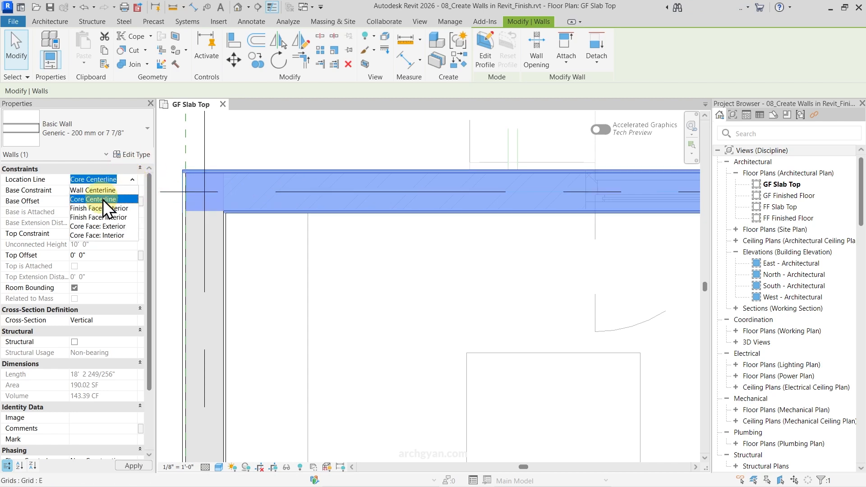
{"action": "left_click", "coordinate": [132, 179]}
Inspect the layer assembly of the Generic - 200 mm wall type, including its exterior and interior plaster finishes, and close it.
{"action": "left_click", "coordinate": [132, 156]}
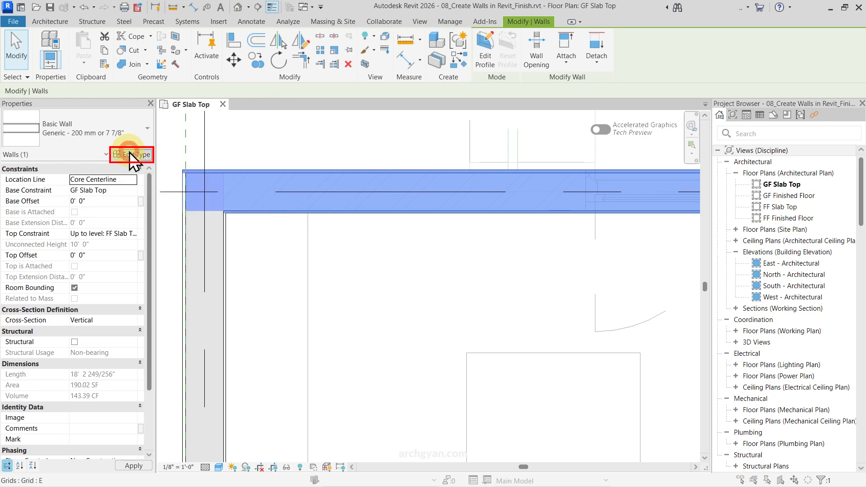
{"action": "left_click", "coordinate": [624, 172]}
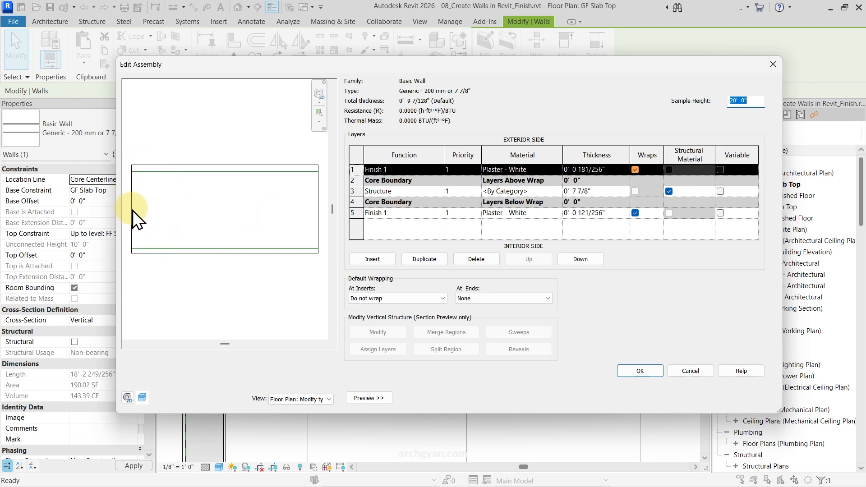
{"action": "left_click", "coordinate": [773, 64]}
Check which side is exterior on the living room's upper wall and examine its finish layers at the corner.
{"action": "scroll", "coordinate": [385, 259], "scroll_direction": "down", "scroll_amount": 3}
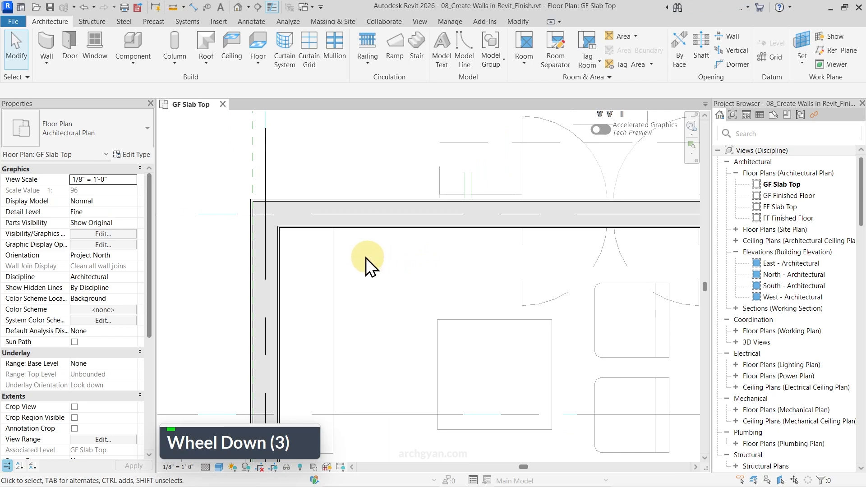
{"action": "left_click", "coordinate": [380, 221]}
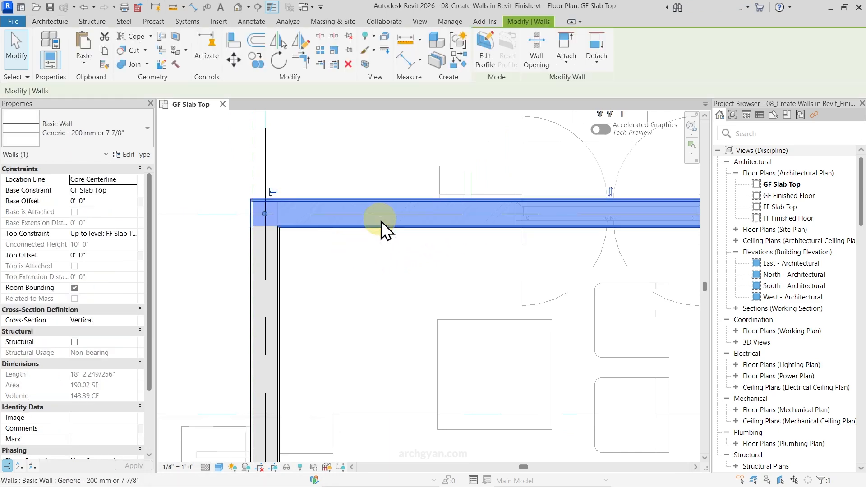
{"action": "left_click", "coordinate": [360, 176]}
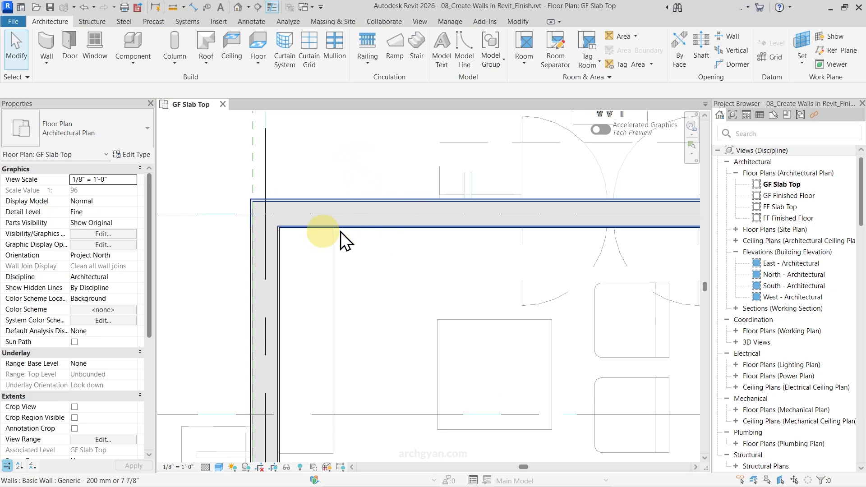
{"action": "scroll", "coordinate": [366, 226], "scroll_direction": "down", "scroll_amount": 8}
{"action": "scroll", "coordinate": [405, 223], "scroll_direction": "up", "scroll_amount": 4}
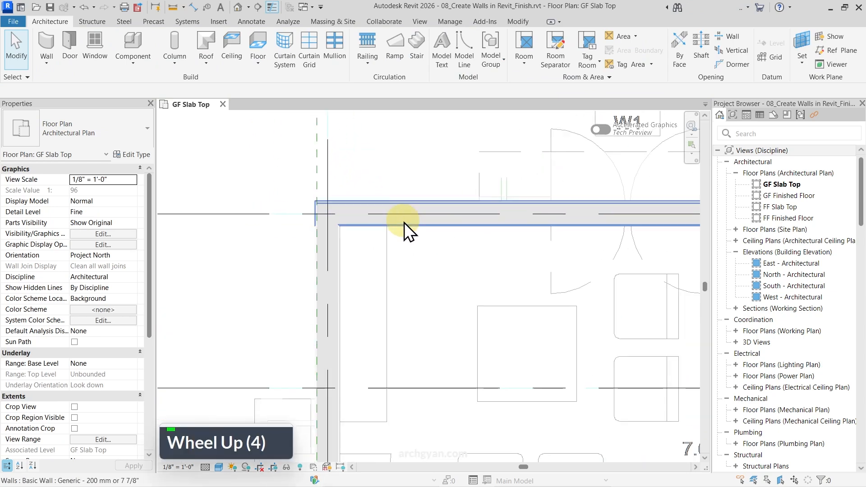